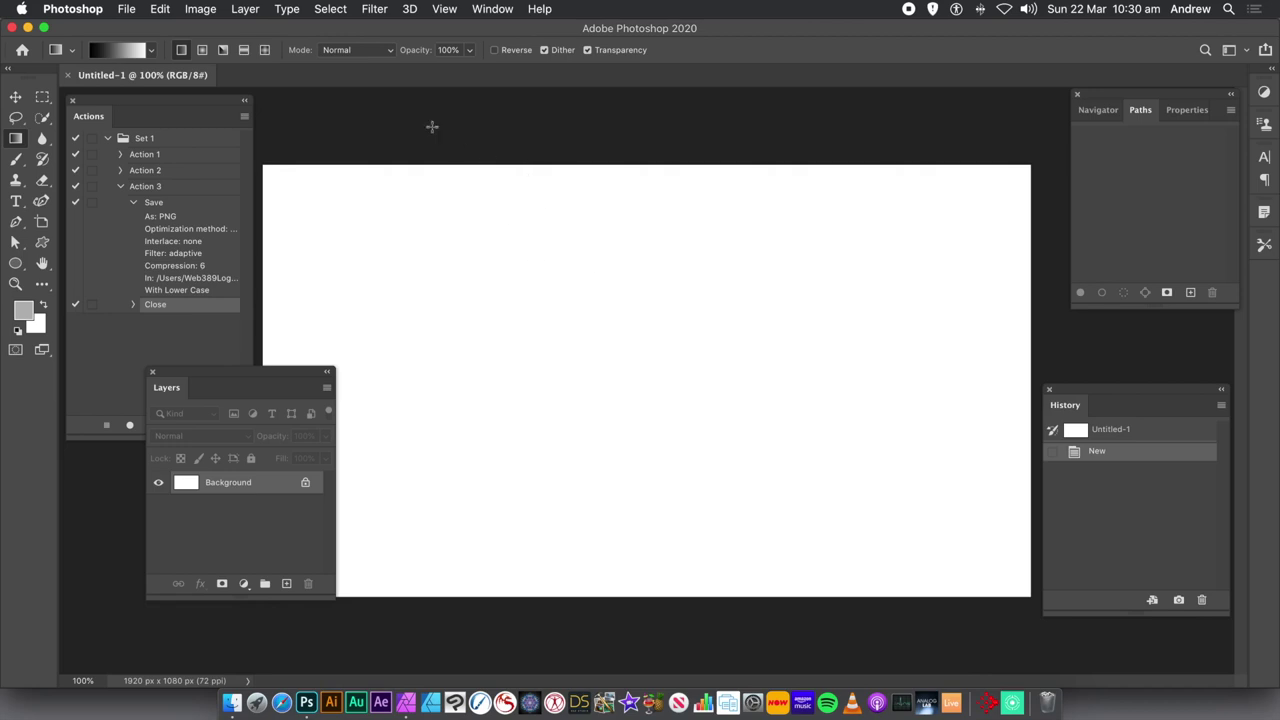
Step: Show the Patterns panel with the GX12_Arrows1_001 set beside the blank Untitled-1 canvas
left_click(497, 10)
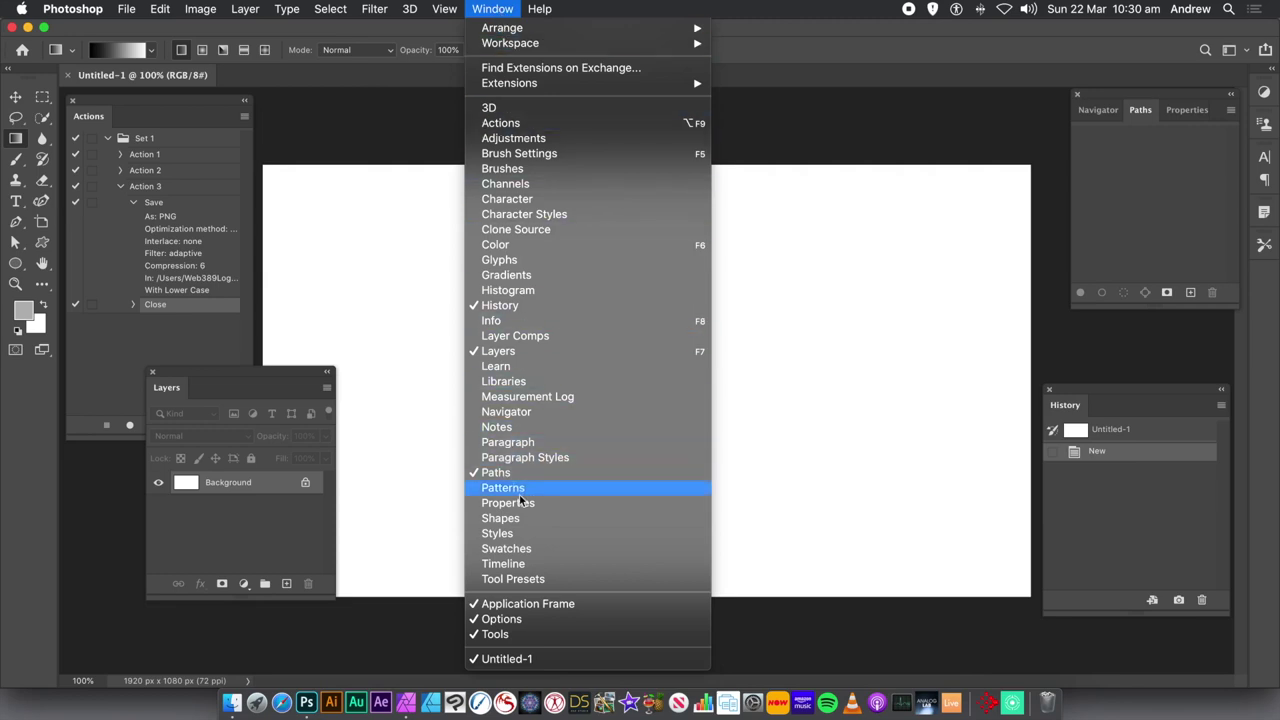
left_click(520, 494)
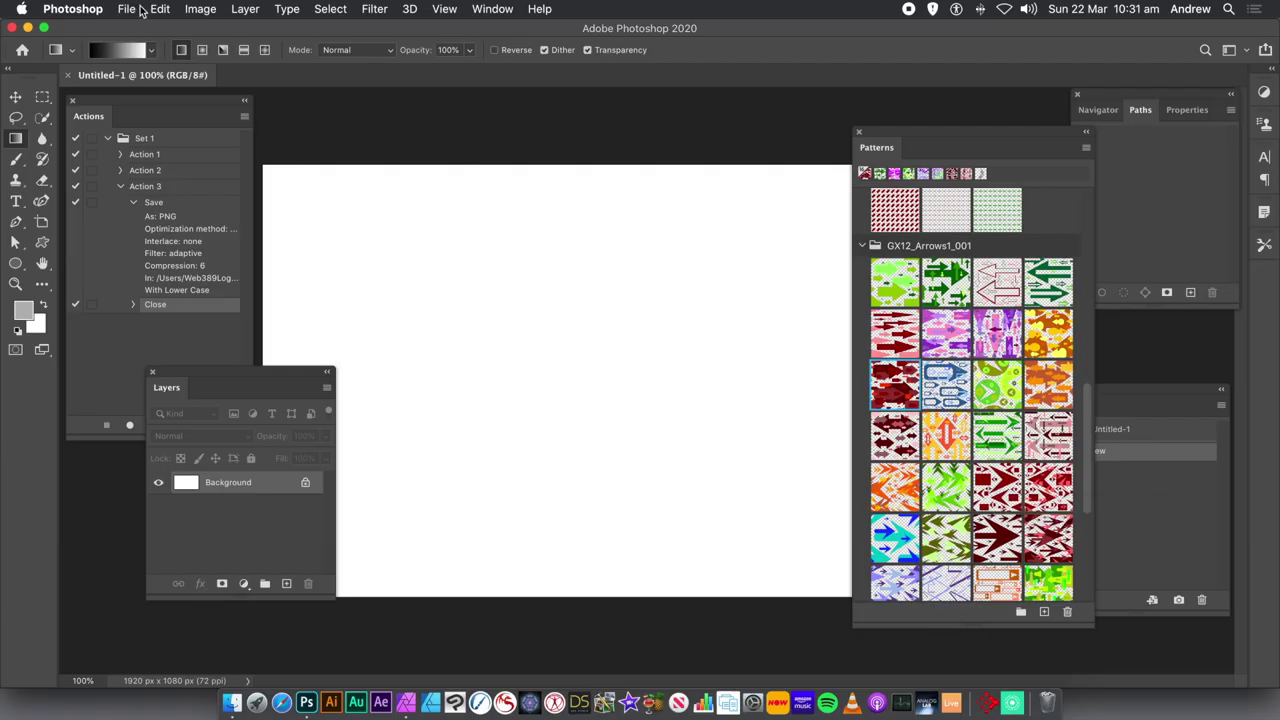
Step: Create a new 1600 × 1600 px document from the preset
left_click(135, 10)
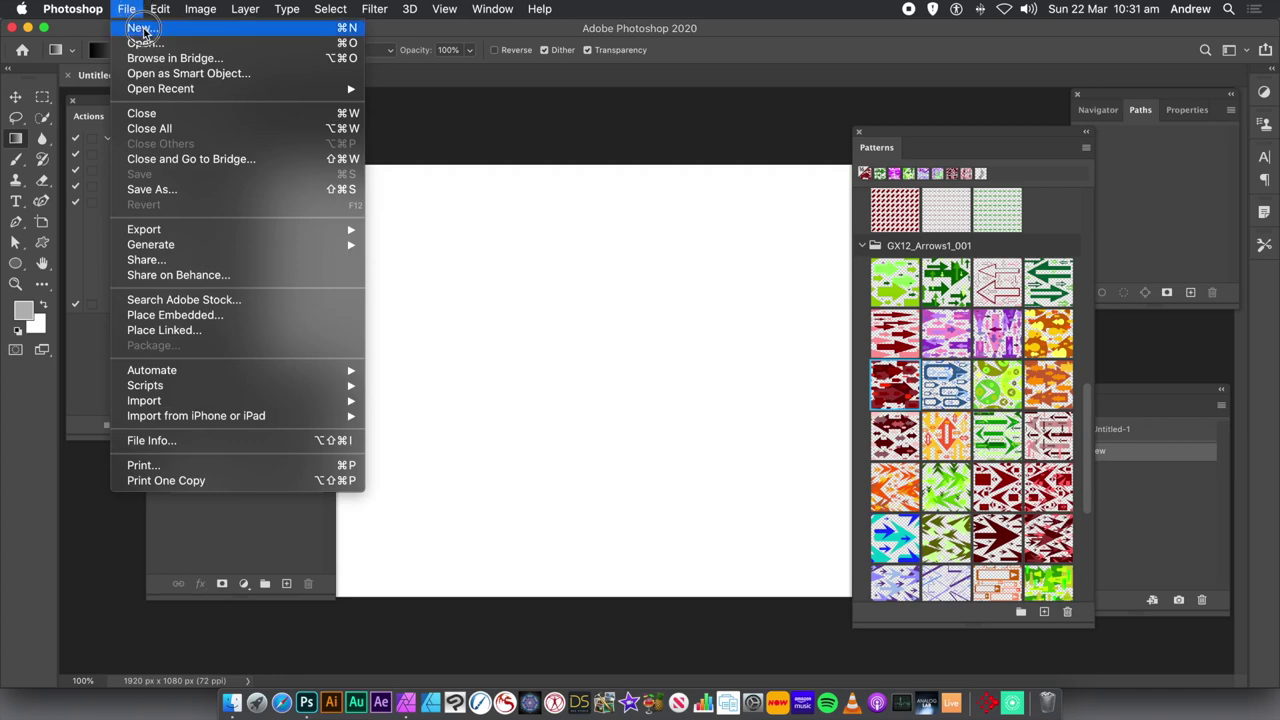
left_click(143, 30)
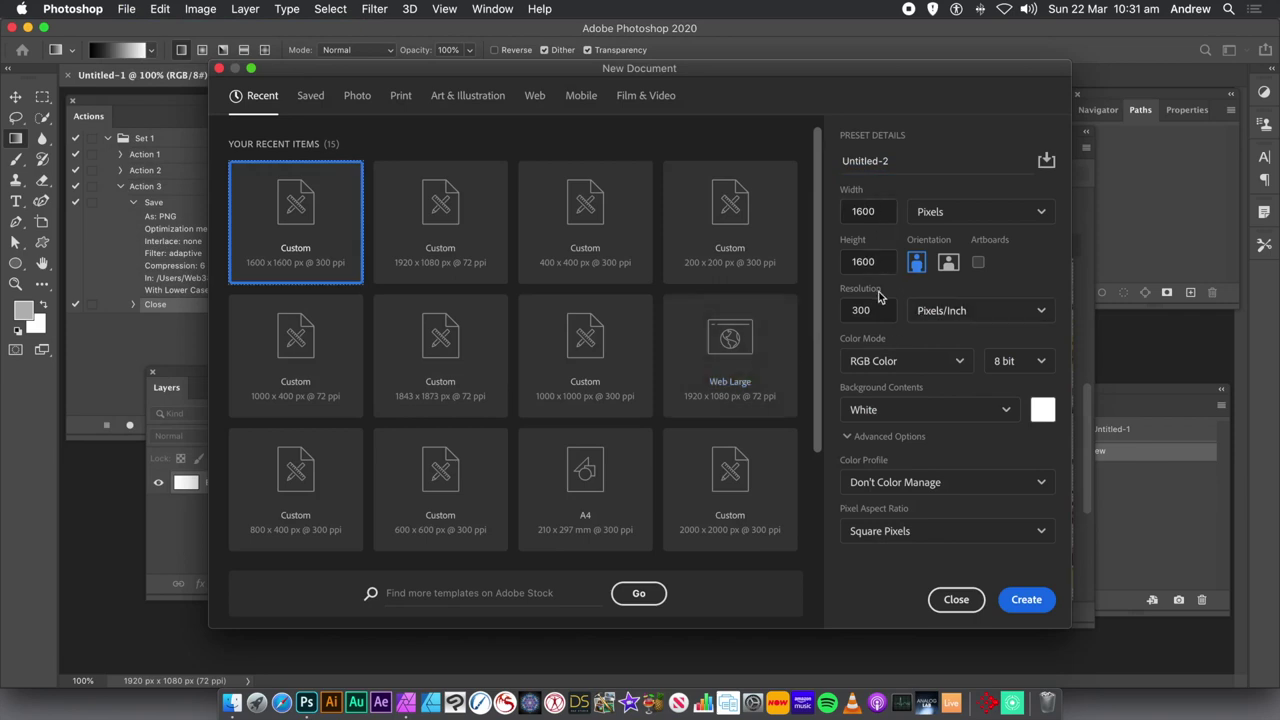
left_click(1024, 603)
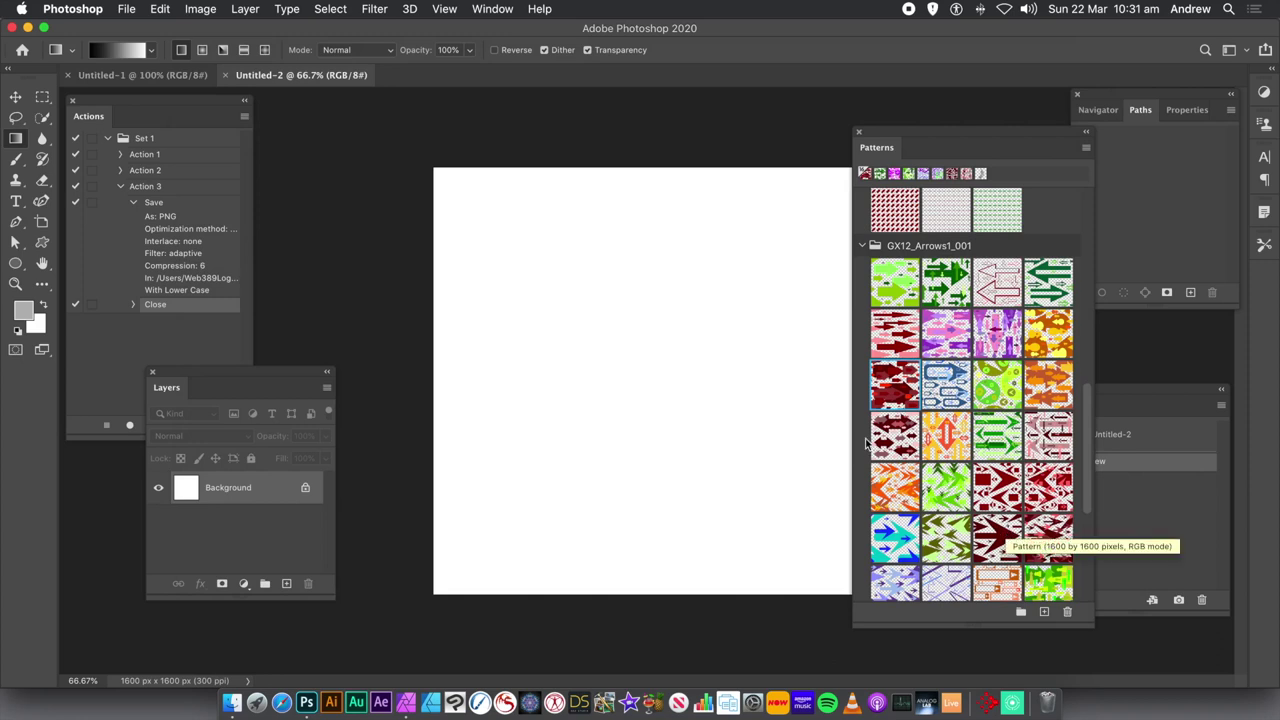
Step: Fill the canvas with the dark red arrows pattern and flatten it into the Background layer
left_click_drag(894, 384, 615, 339)
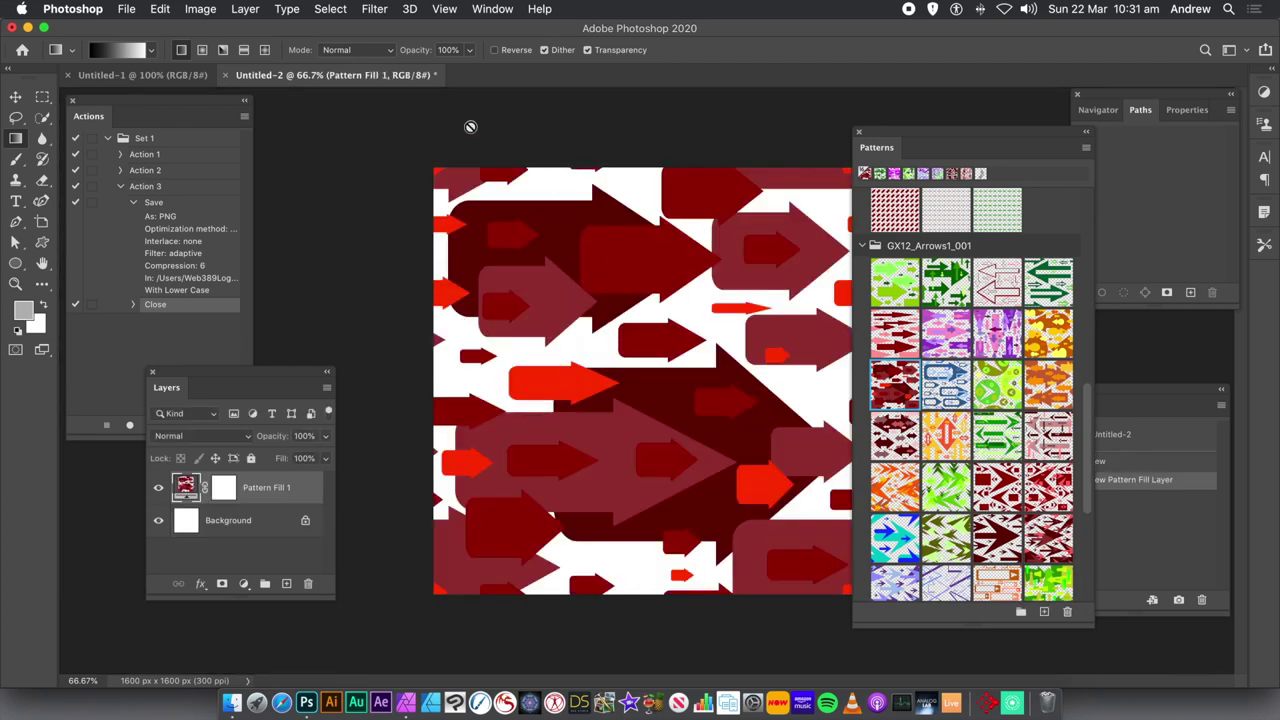
left_click(245, 9)
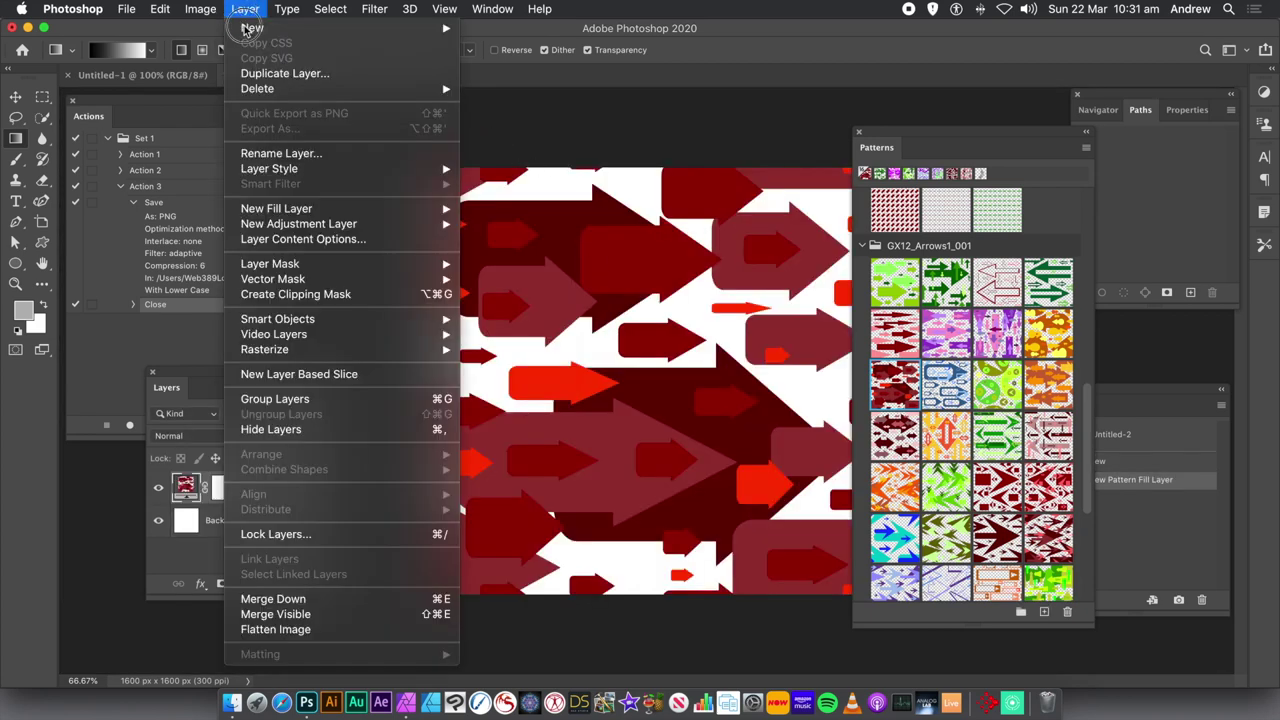
left_click(275, 629)
Step: Save the arrows image to the Desktop as pattern-1.png with default PNG options
left_click(127, 9)
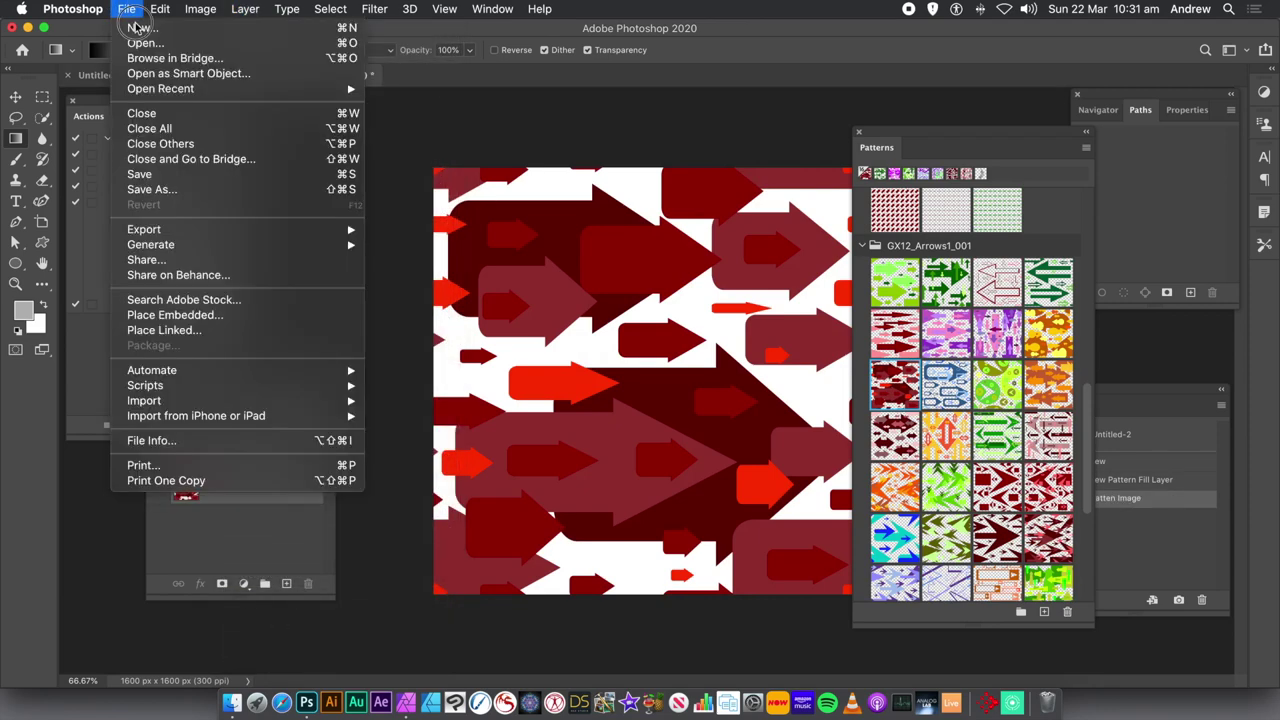
left_click(160, 190)
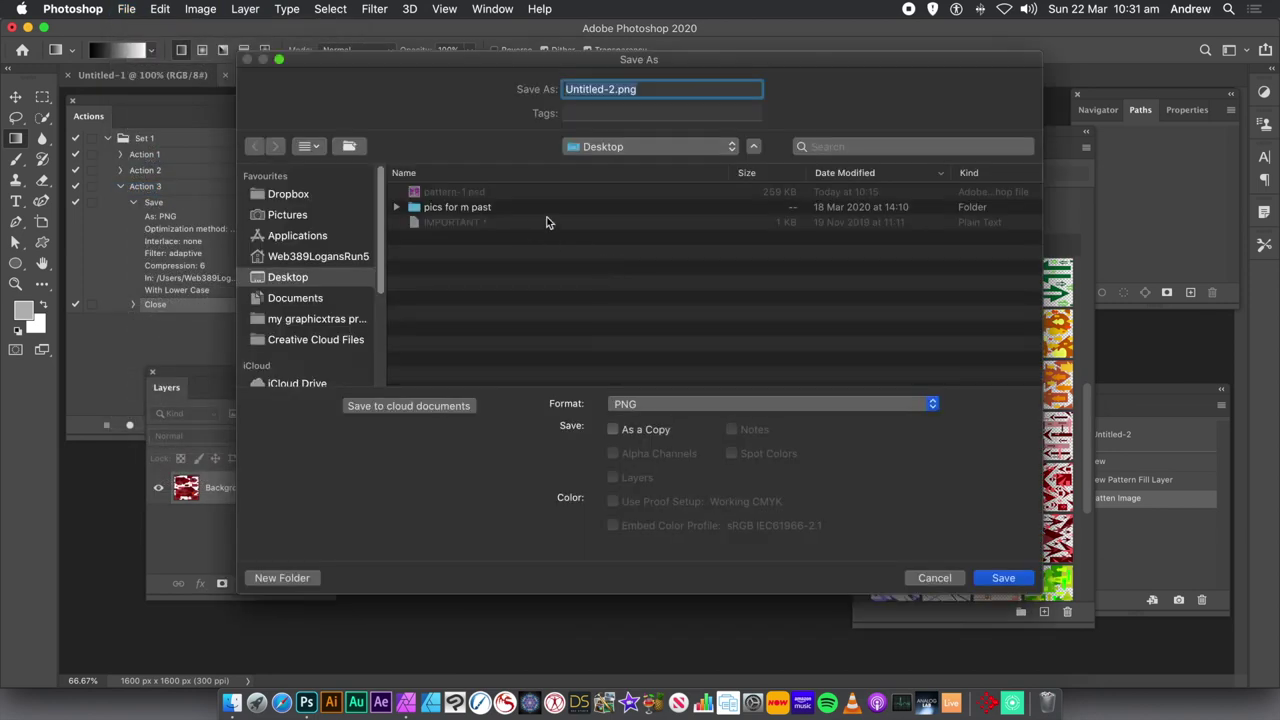
left_click(612, 89)
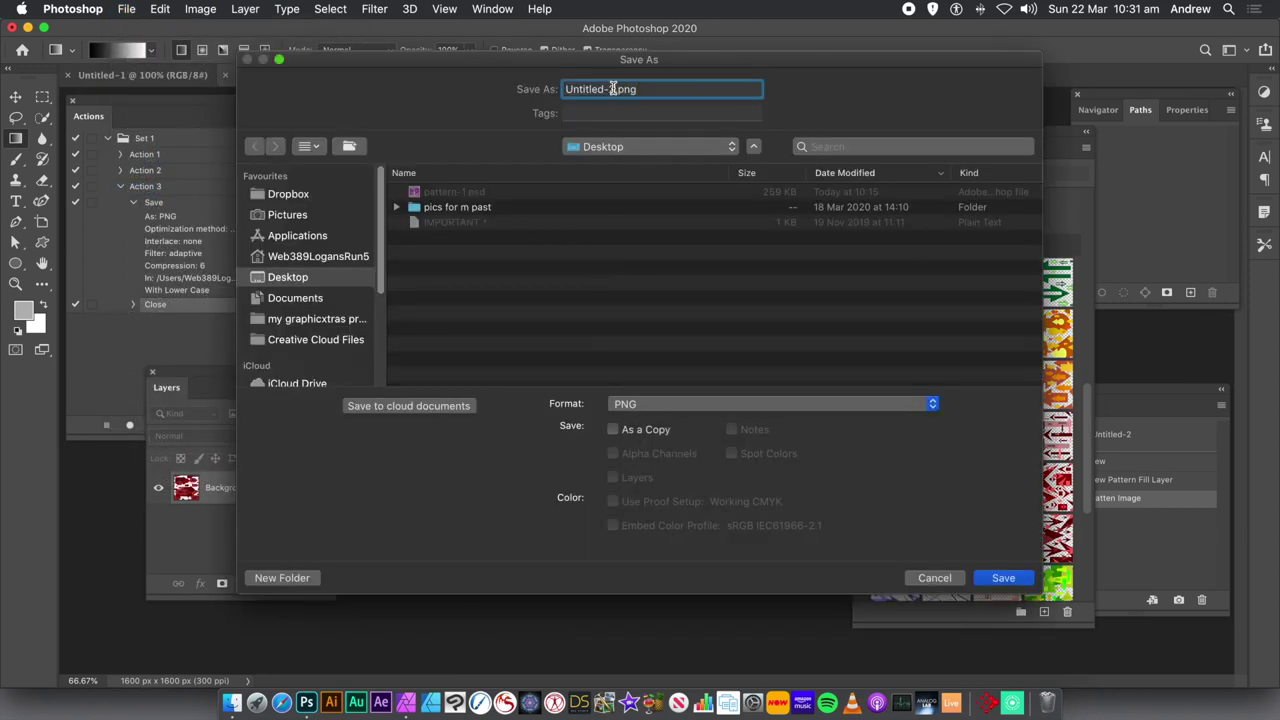
left_click_drag(614, 89, 530, 93)
type("pattern-1")
left_click(1004, 578)
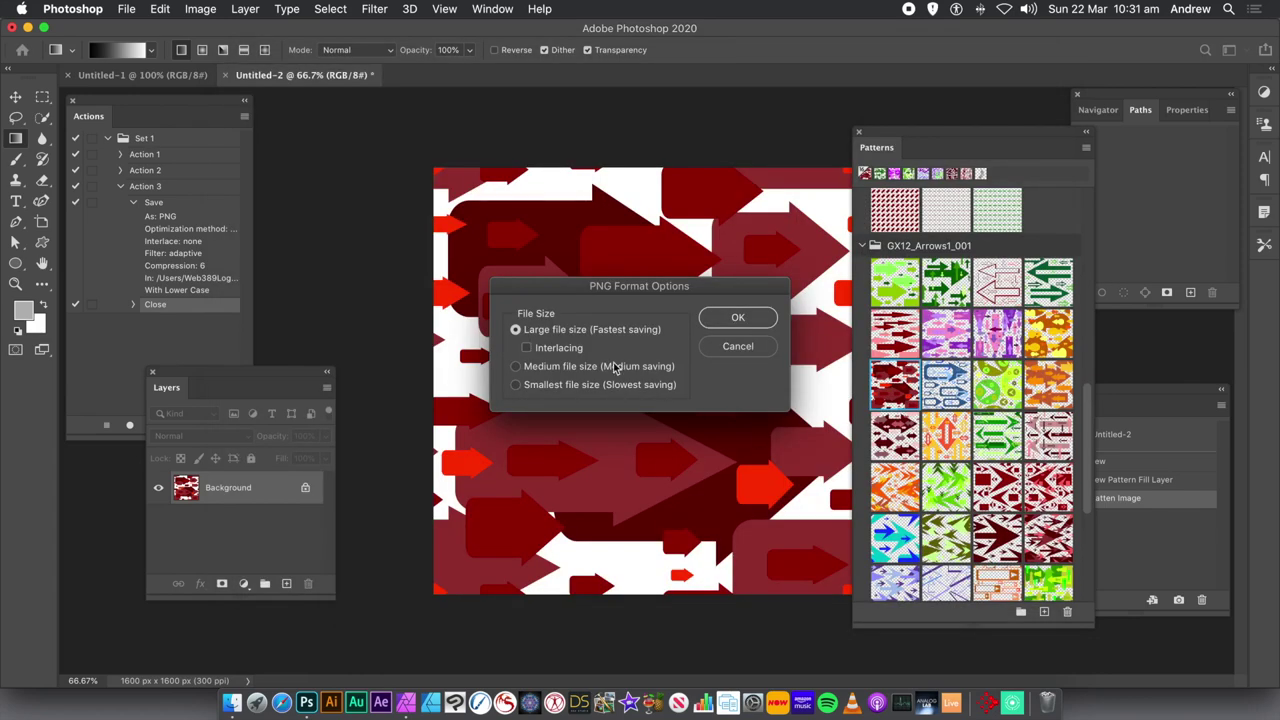
left_click(746, 320)
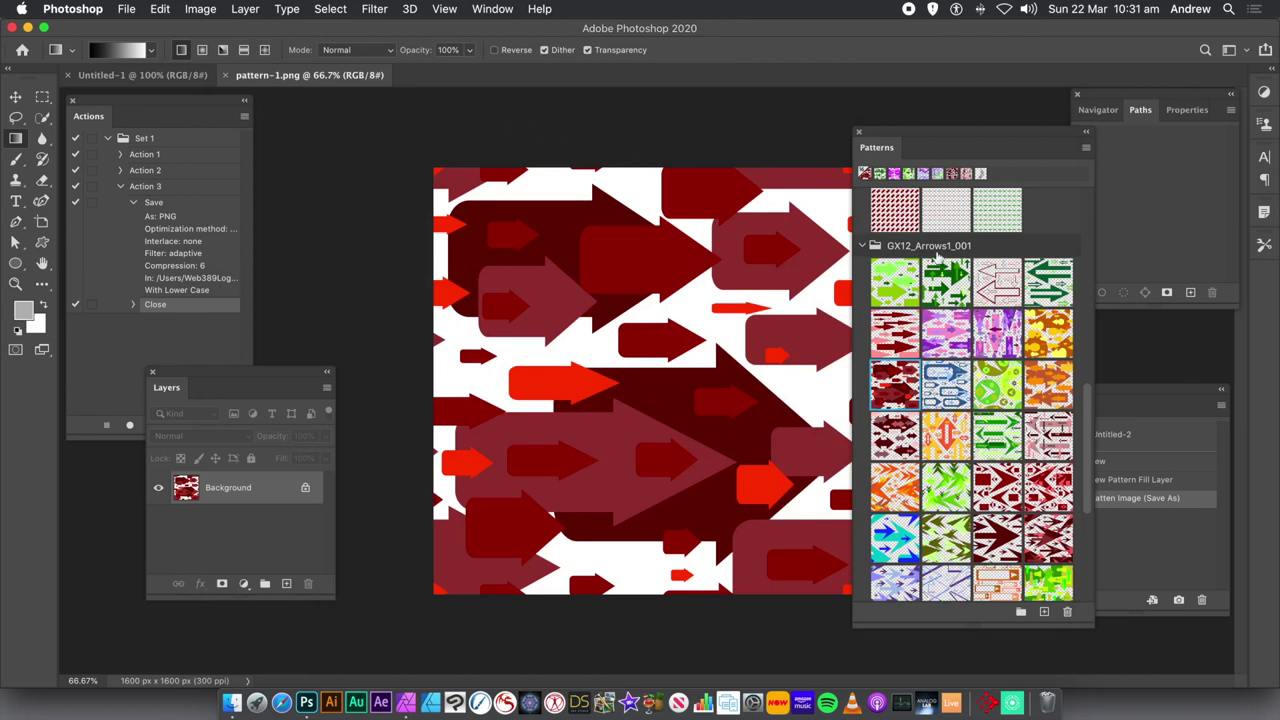
Step: Revert the document to its blank New history state and set up a Pattern fill
left_click(1120, 463)
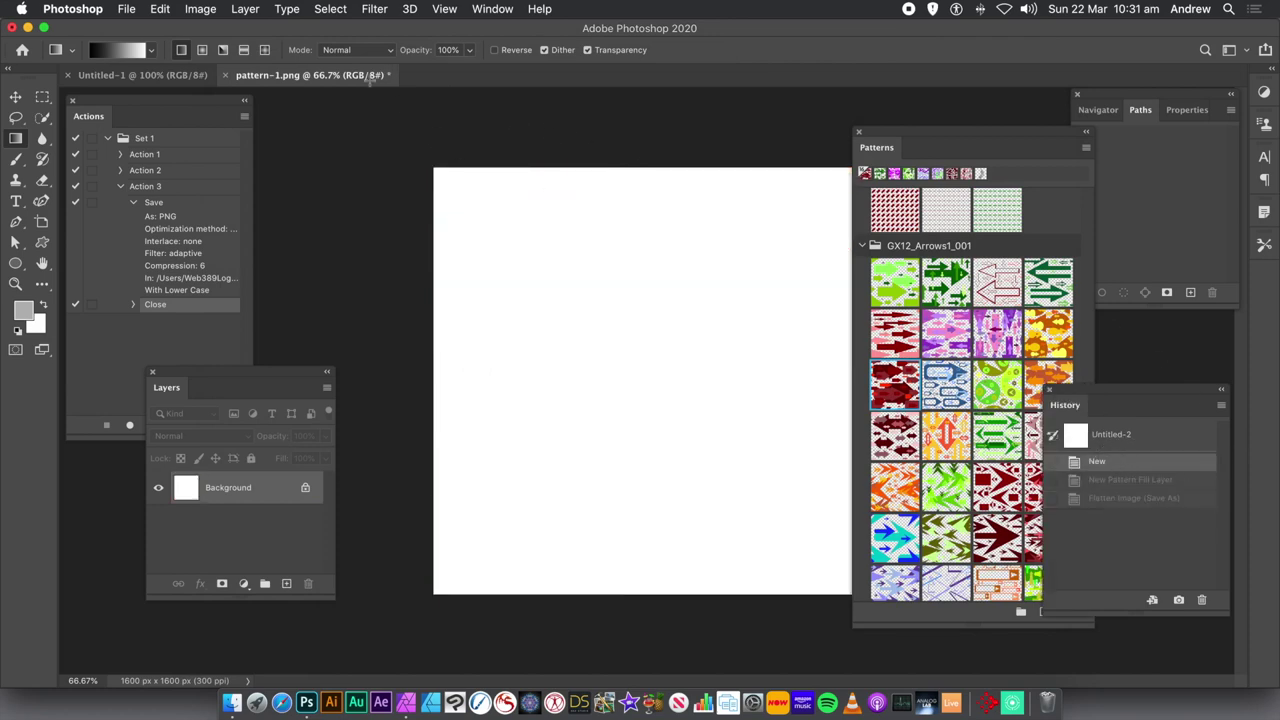
left_click(160, 9)
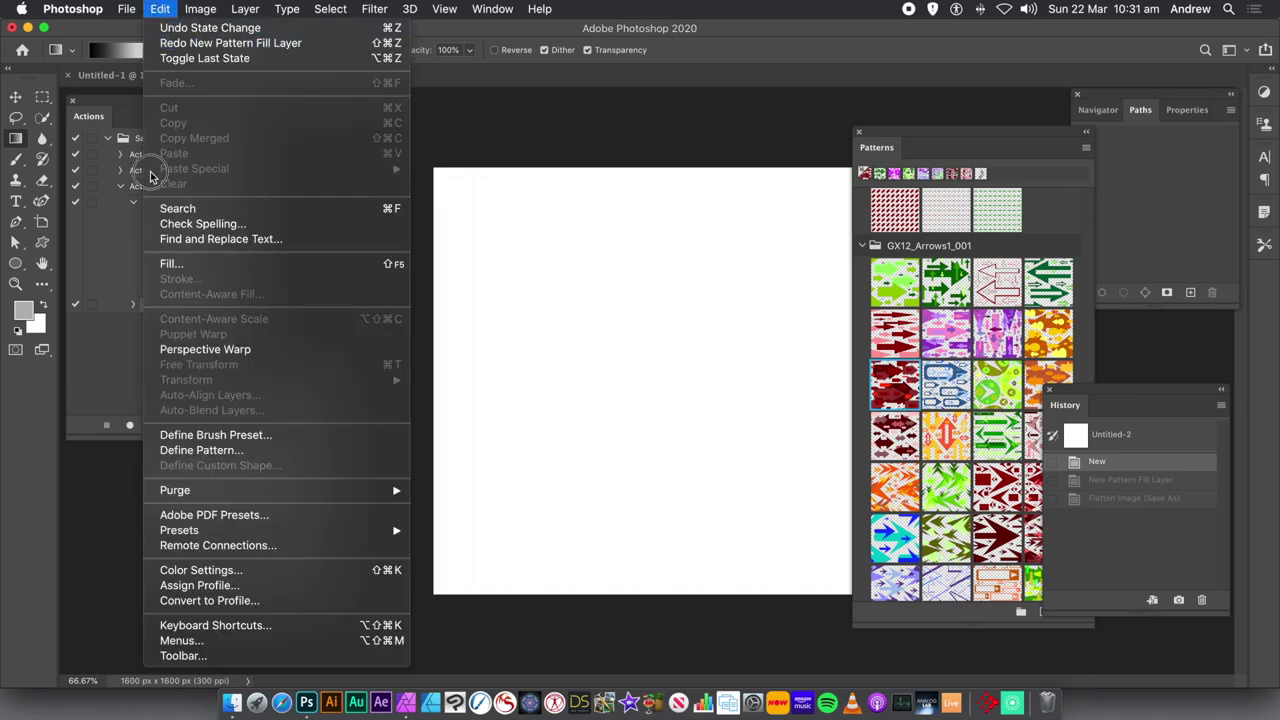
left_click(165, 265)
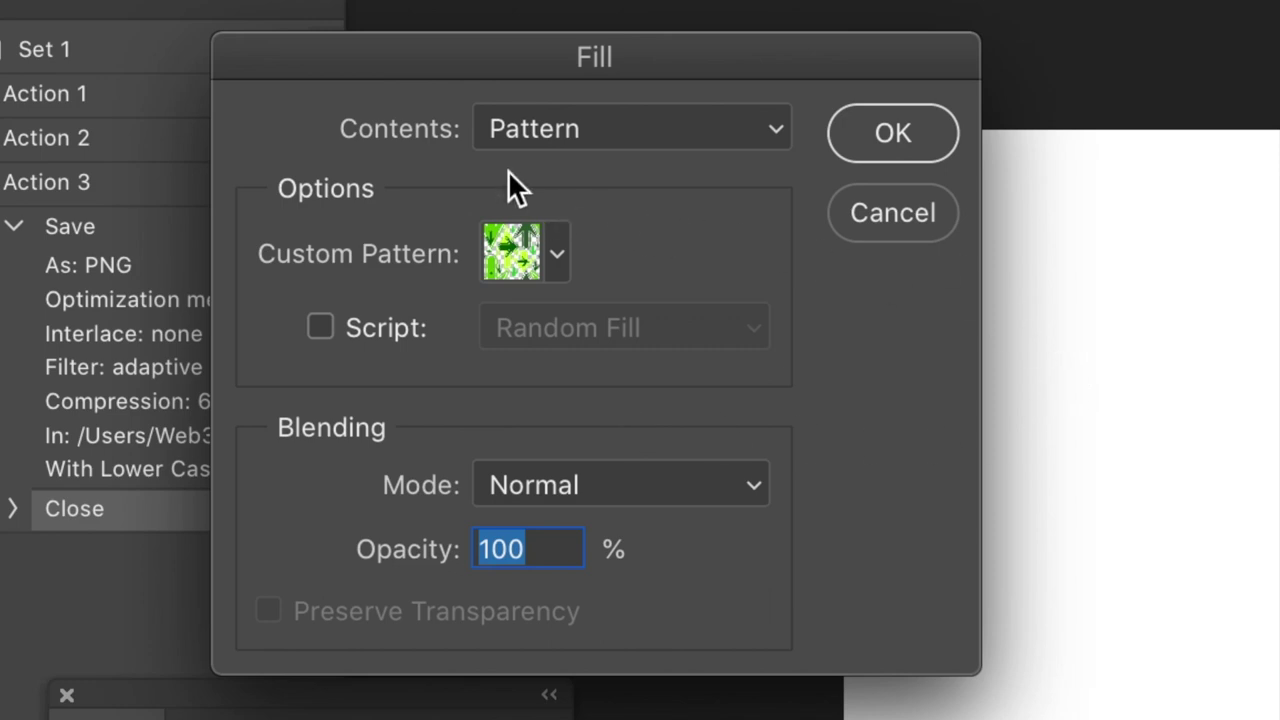
left_click(600, 128)
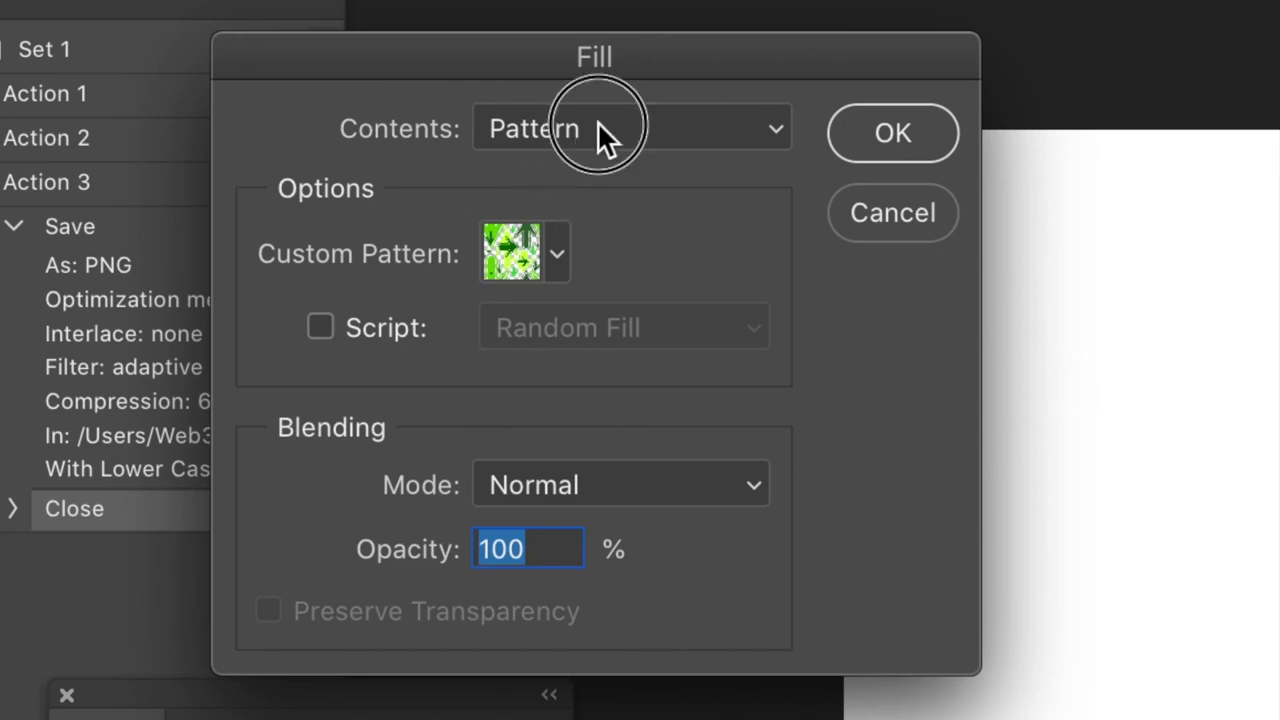
left_click(604, 124)
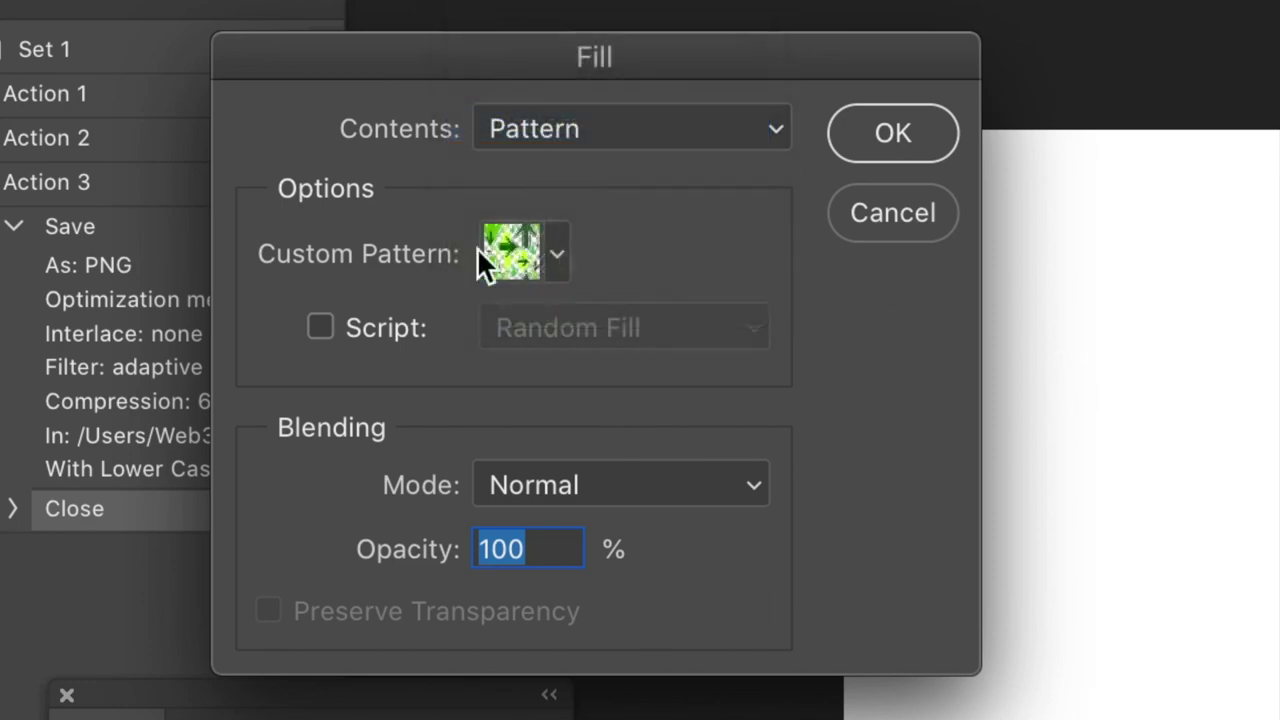
Step: Fill the canvas with the dark red triangles-in-circles custom pattern
left_click(538, 252)
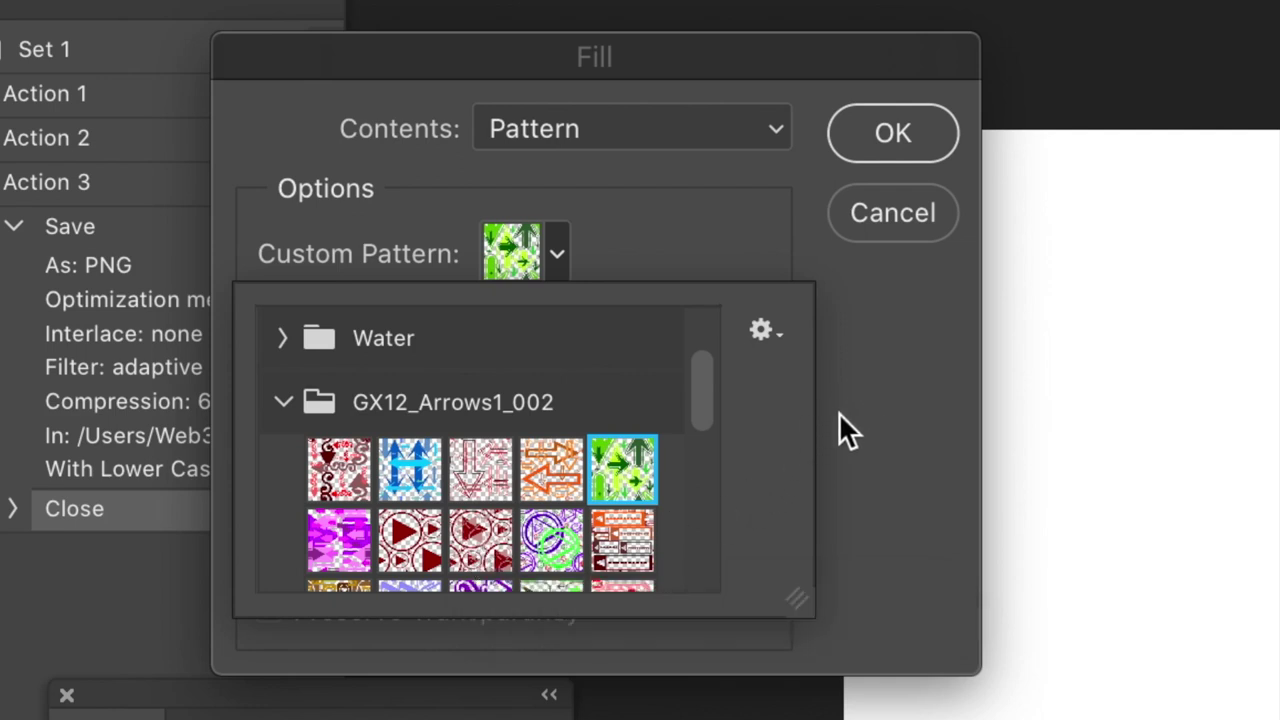
left_click(484, 542)
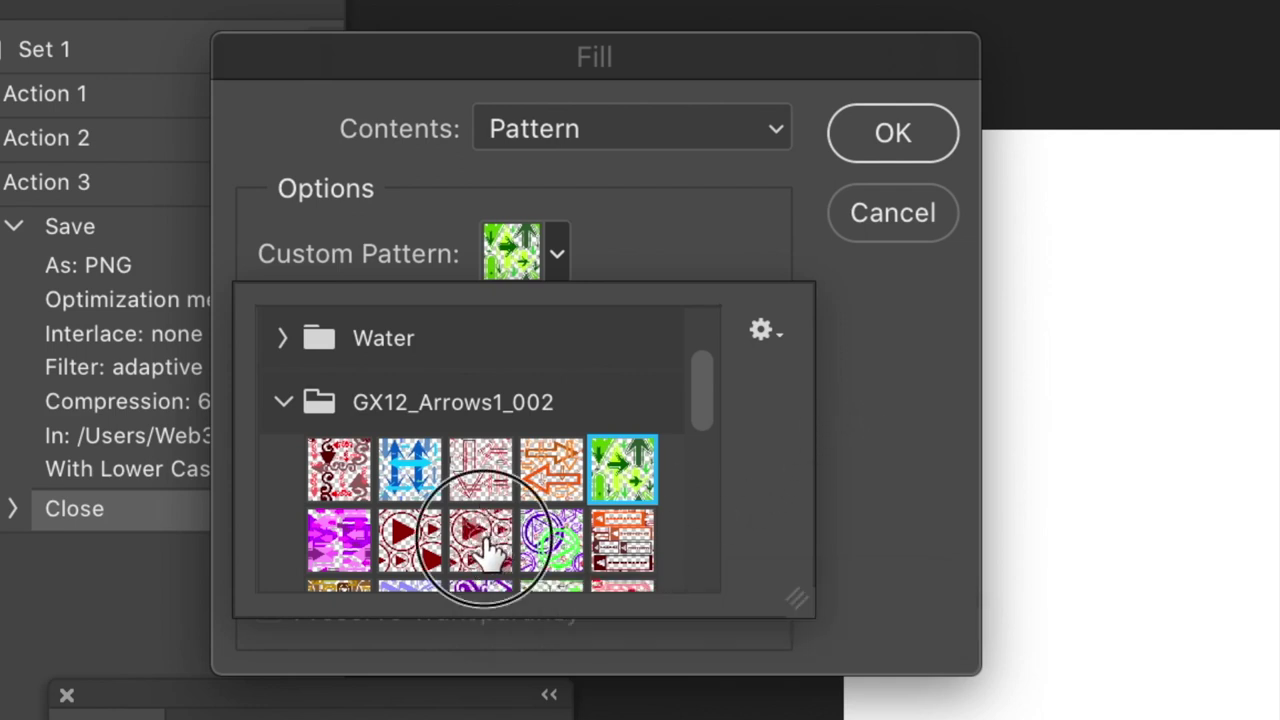
left_click(933, 139)
left_click(933, 139)
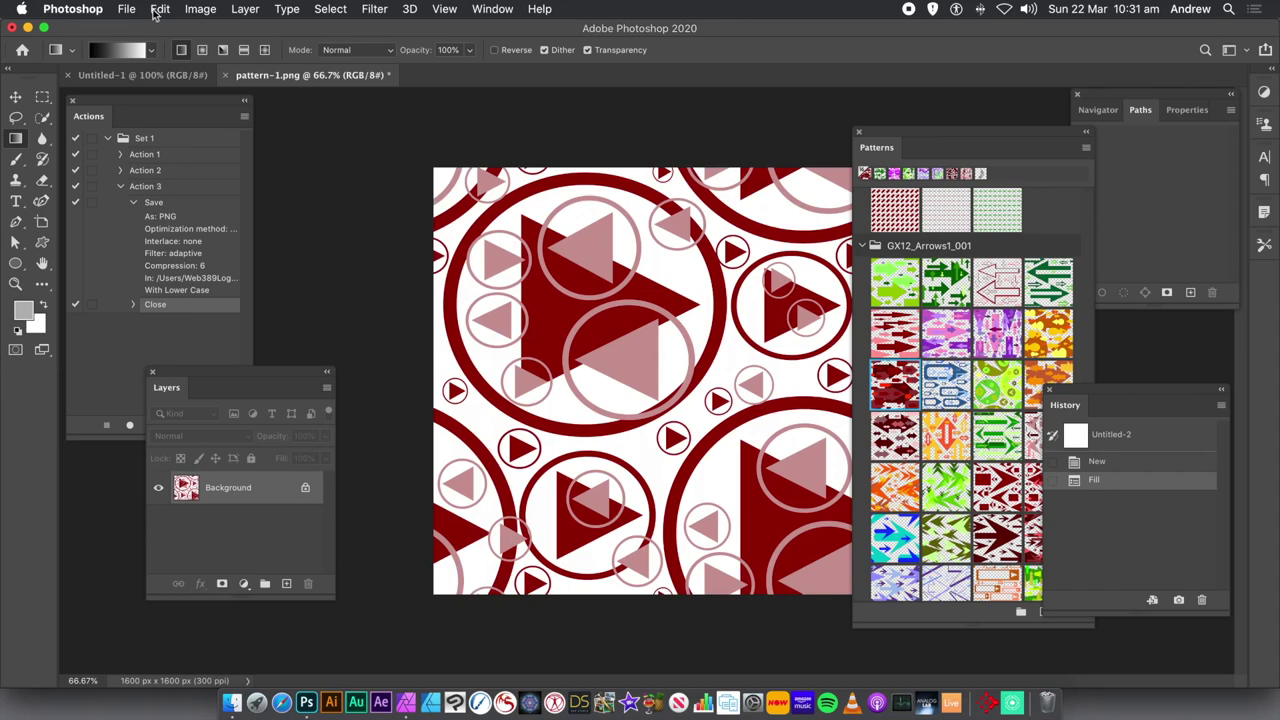
left_click(127, 9)
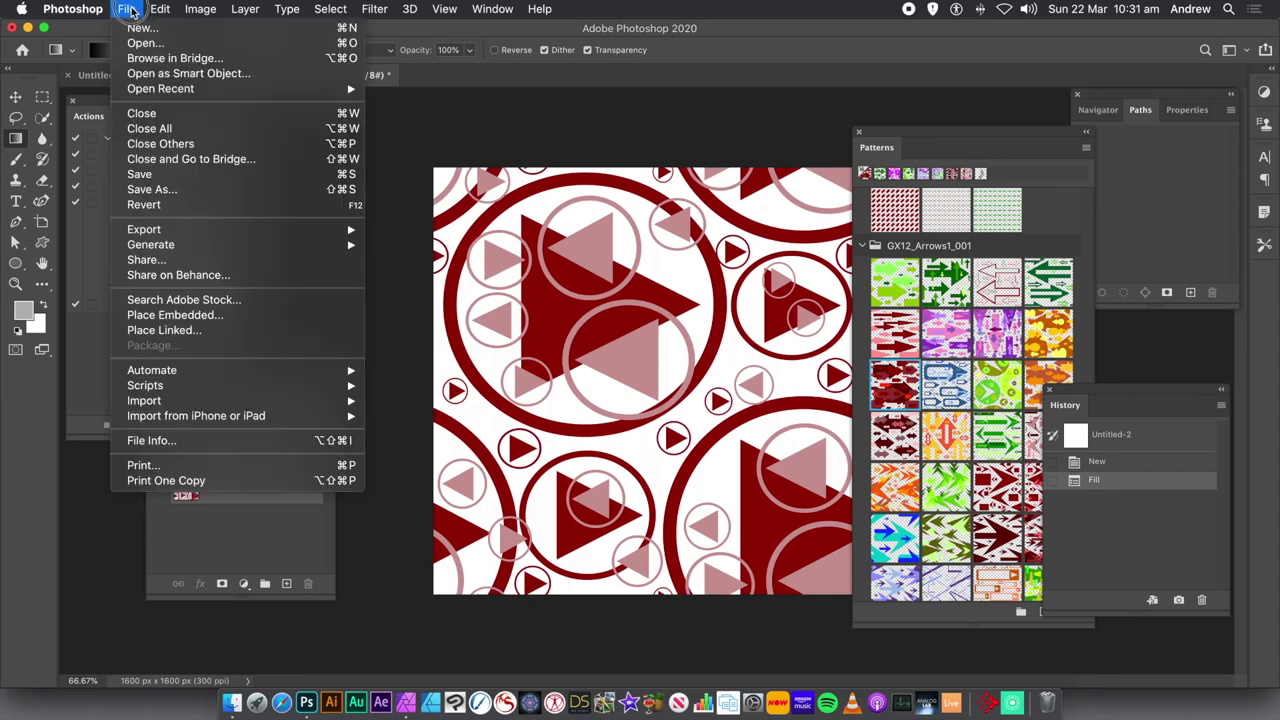
Step: Save the circled-triangle design as pattern-2.png in PNG format with default options
left_click(185, 193)
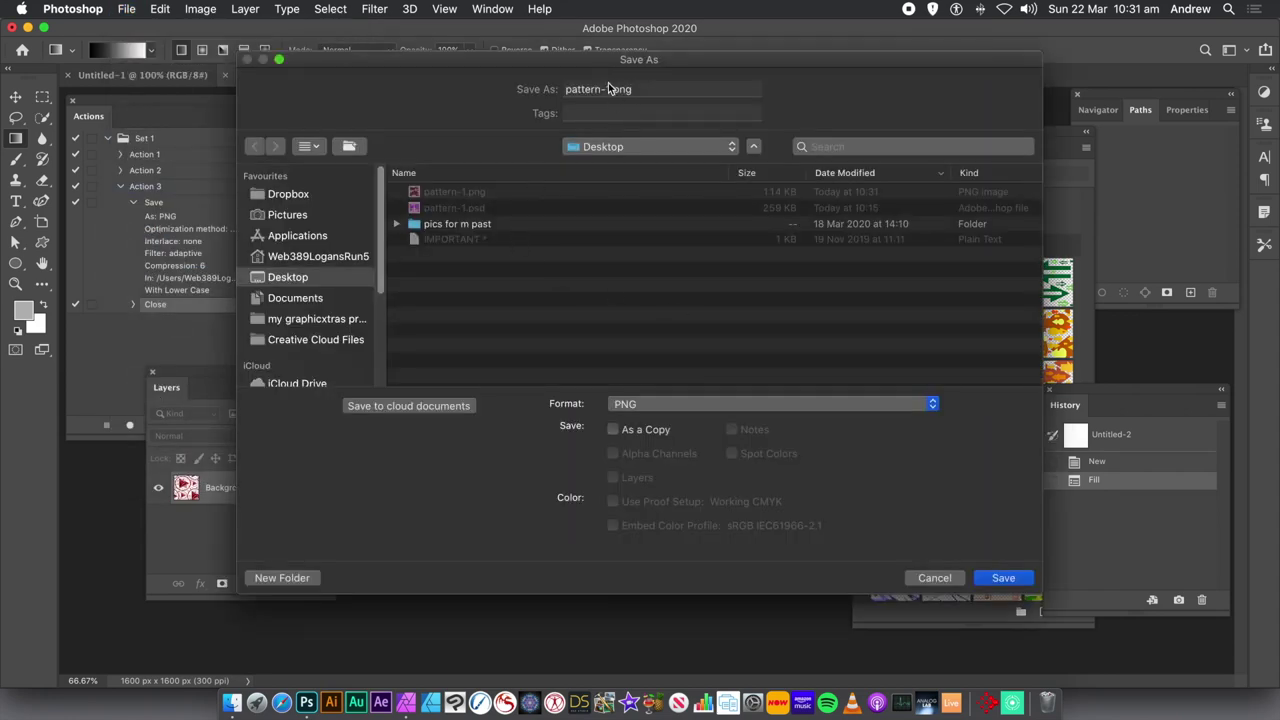
left_click(608, 89)
key("Delete")
type("2")
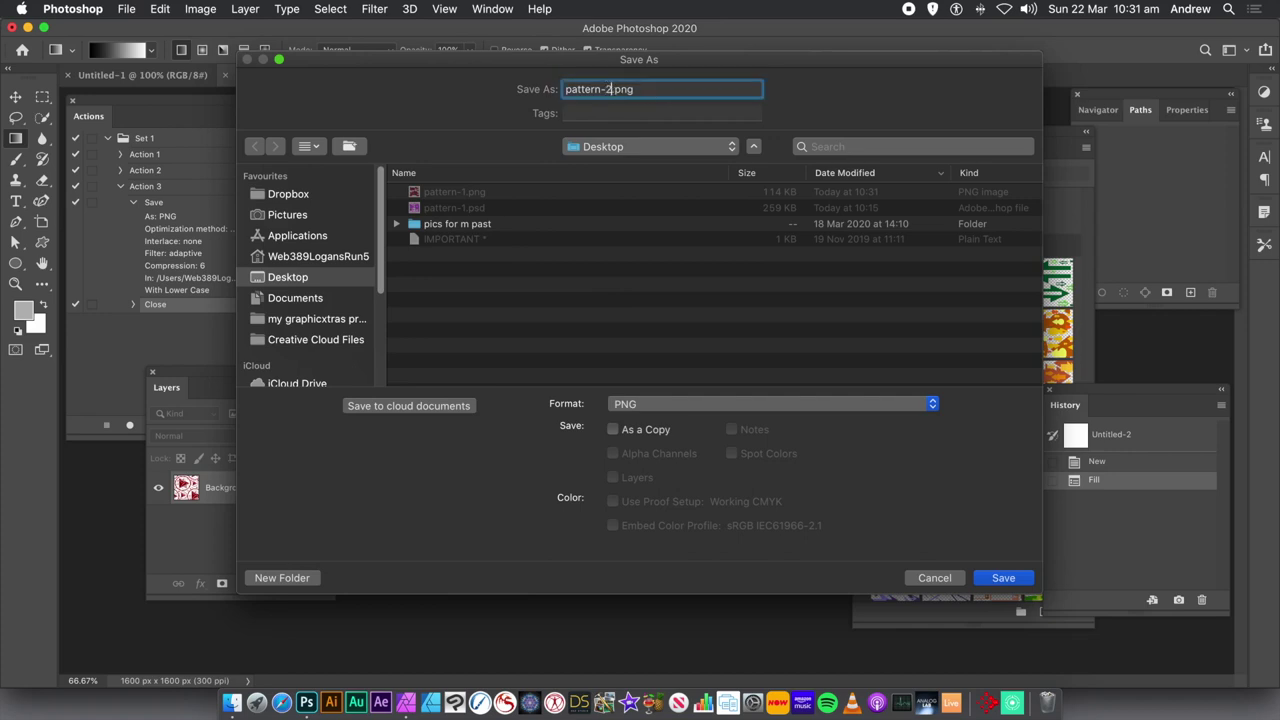
left_click(666, 406)
left_click(666, 406)
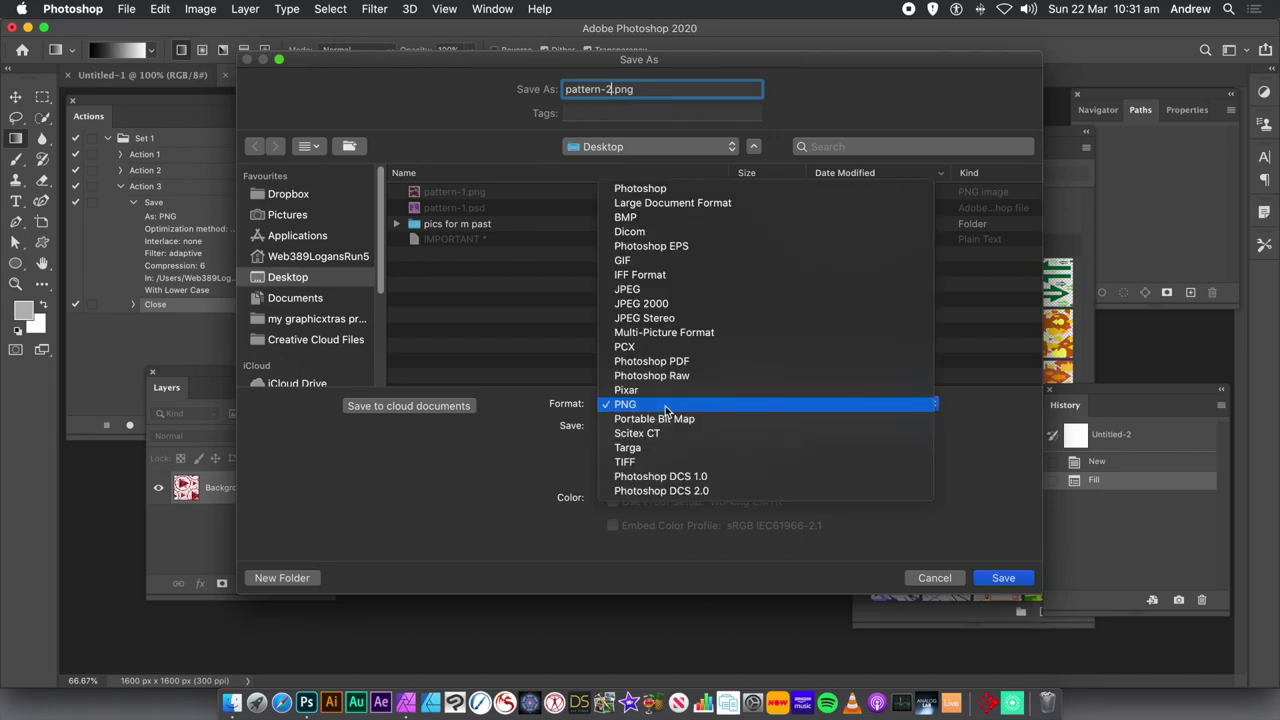
left_click(1003, 579)
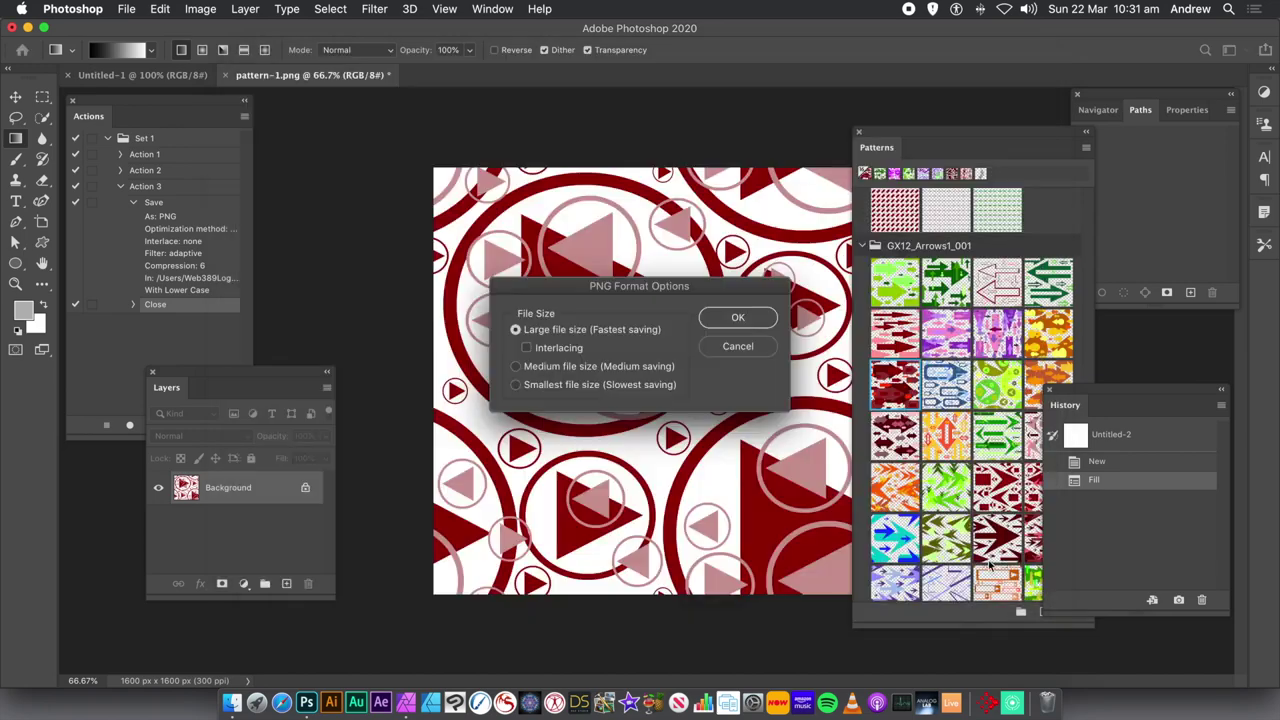
left_click(763, 319)
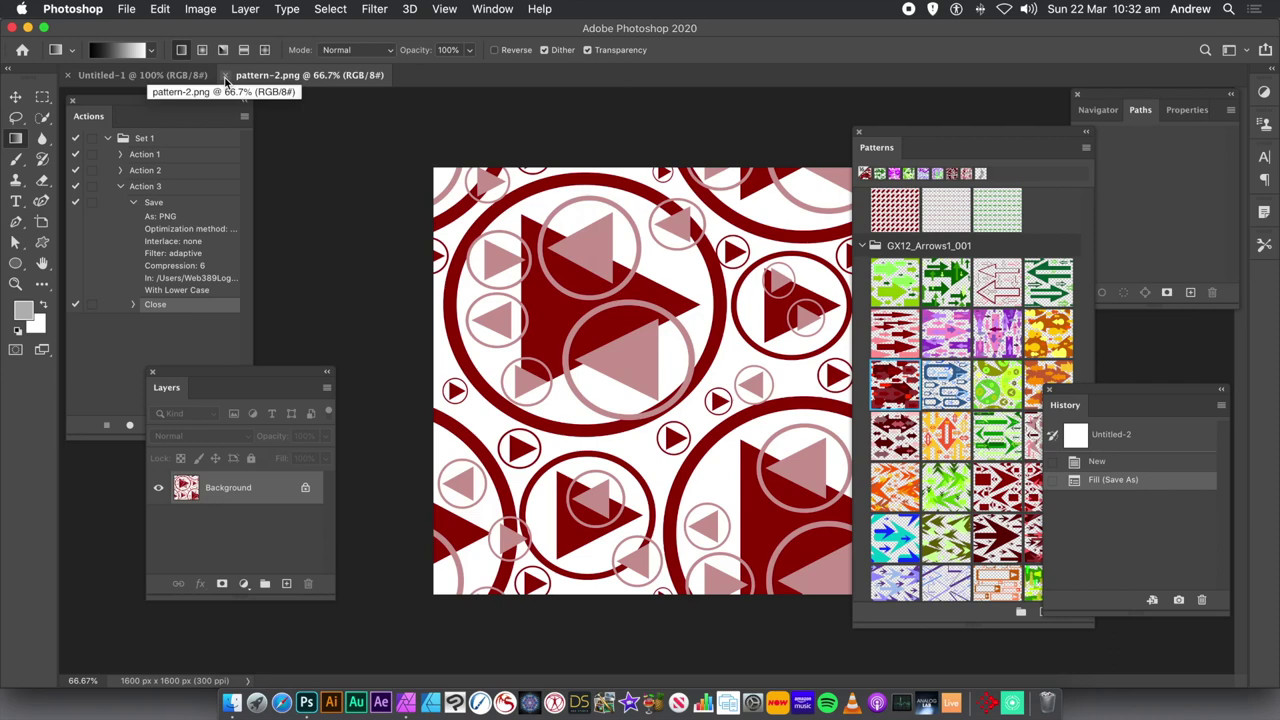
Step: Close the pattern-2.png document and the Patterns panel
left_click(225, 78)
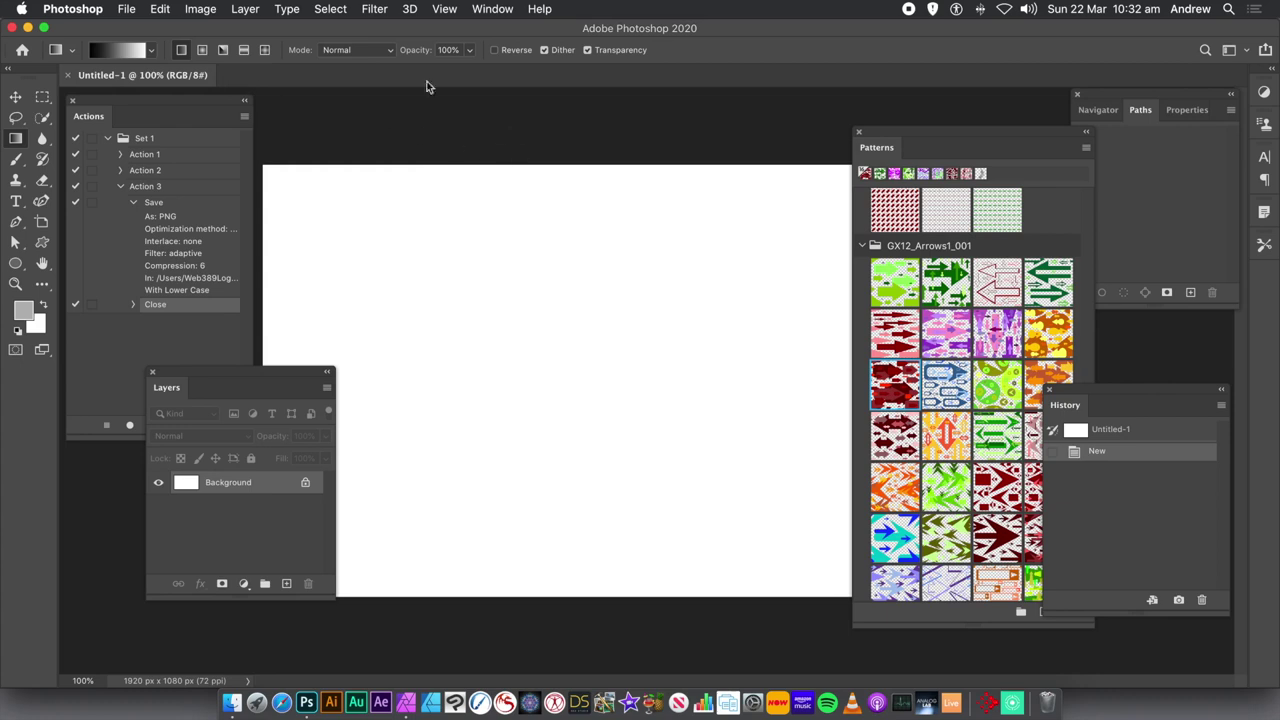
left_click(128, 9)
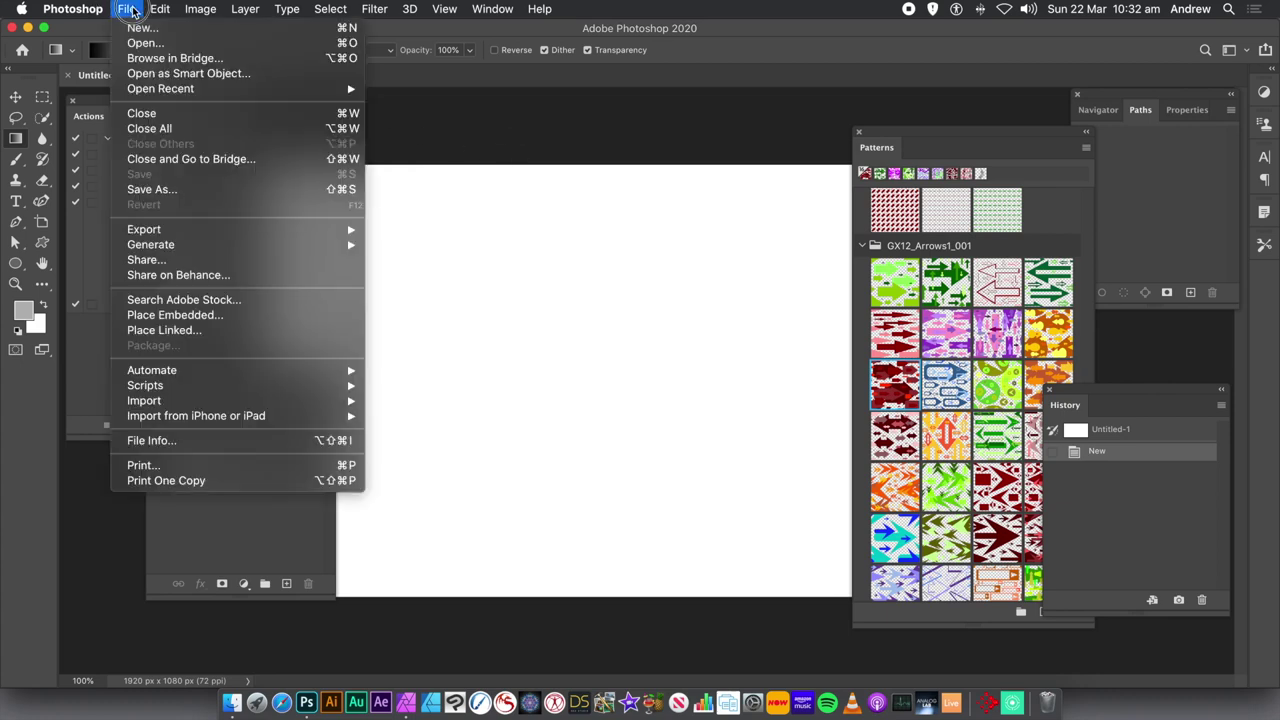
left_click(1049, 206)
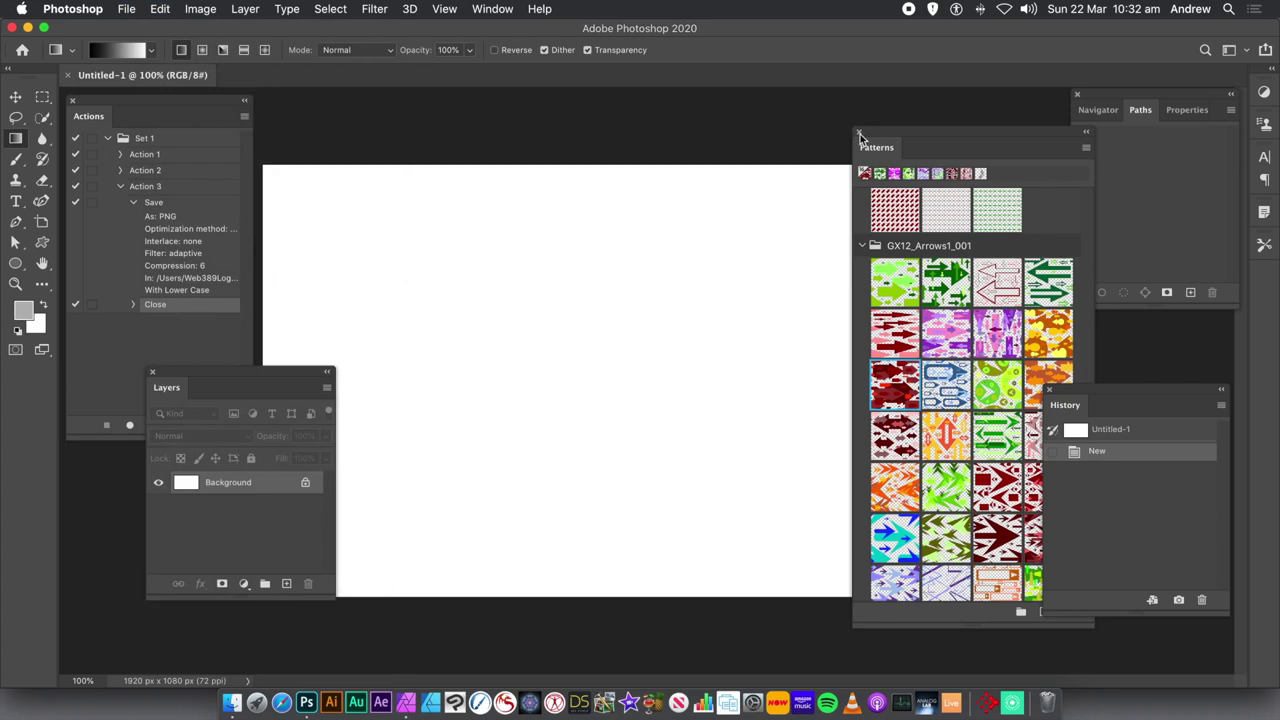
left_click(860, 135)
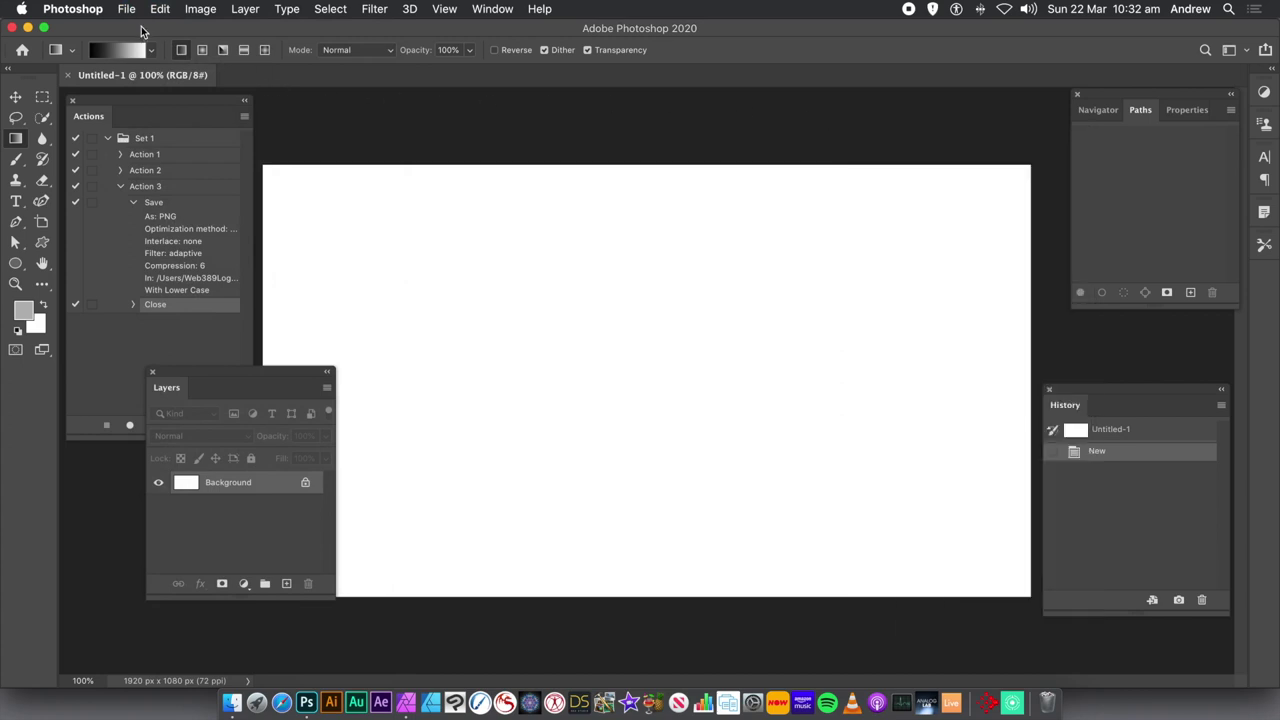
Step: Open pattern-1.psd from the Desktop as a new document
left_click(130, 10)
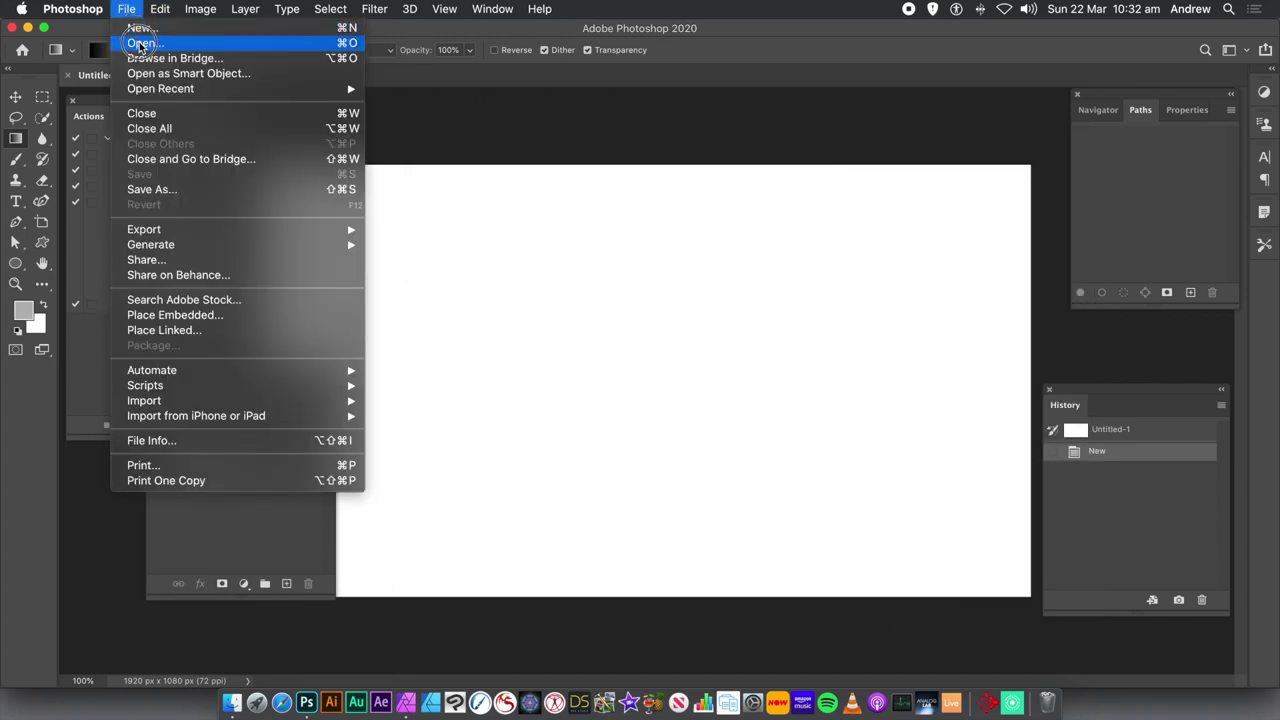
left_click(140, 44)
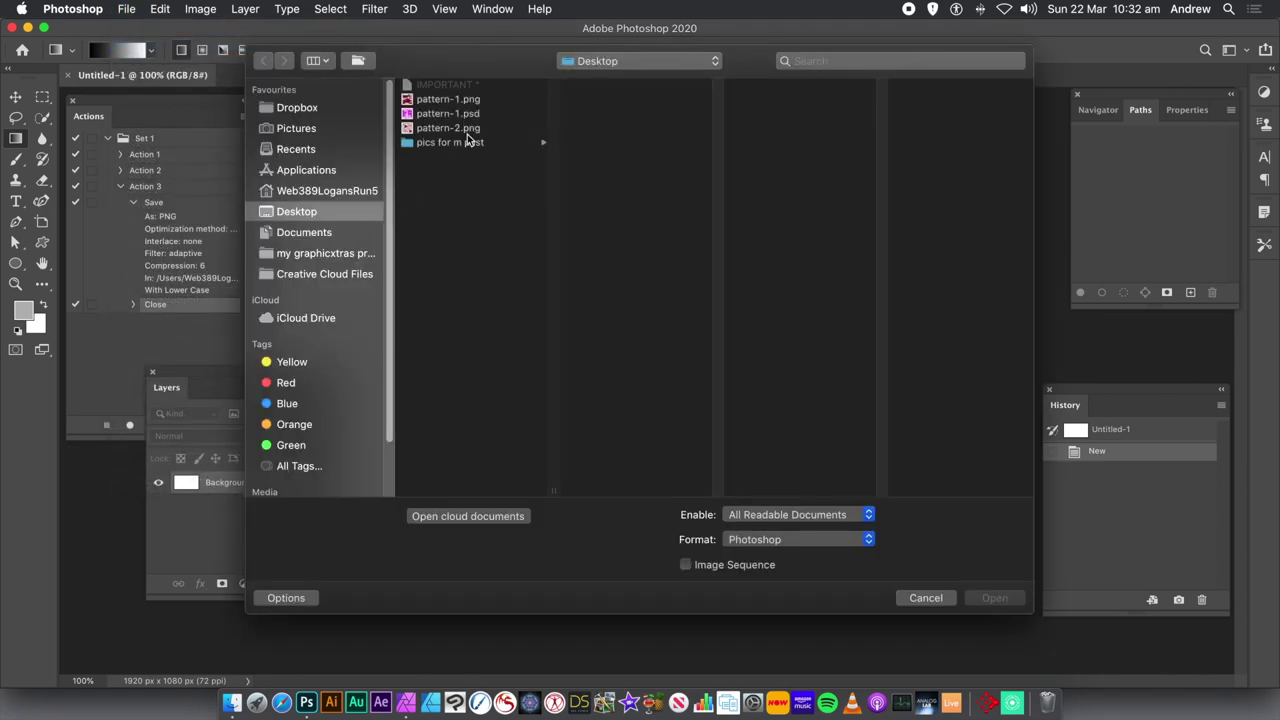
left_click(472, 117)
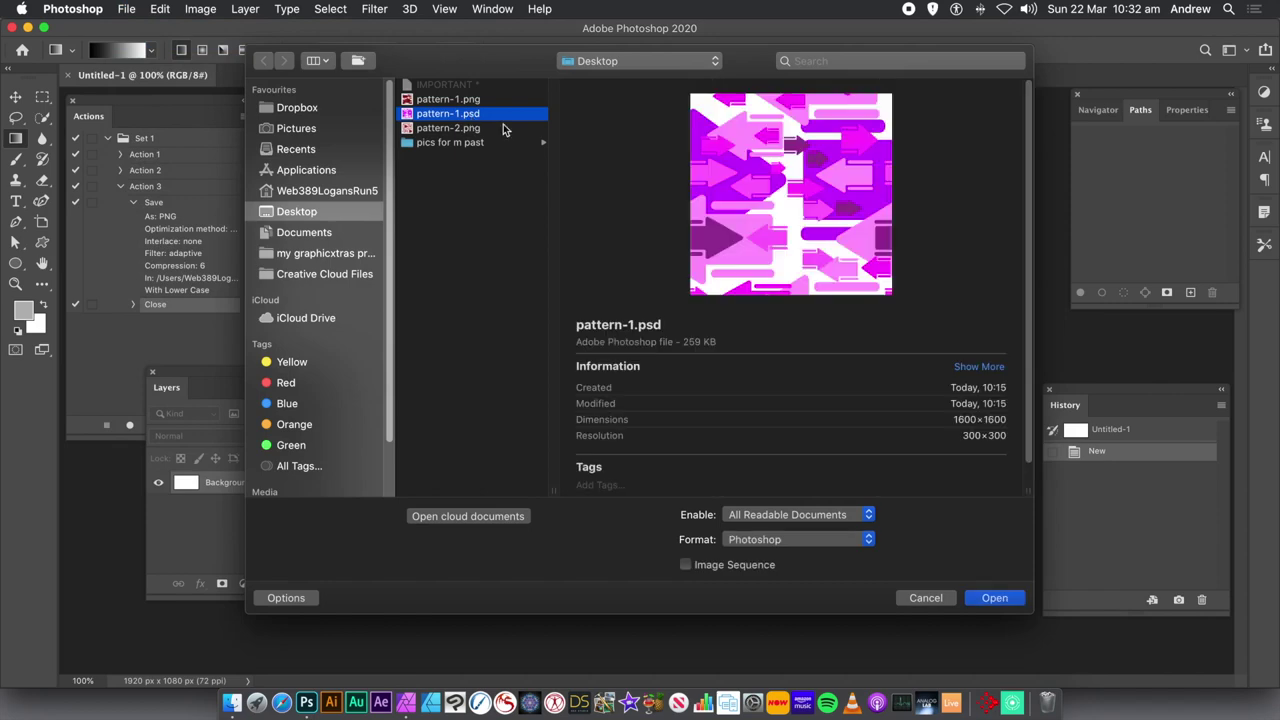
left_click(995, 598)
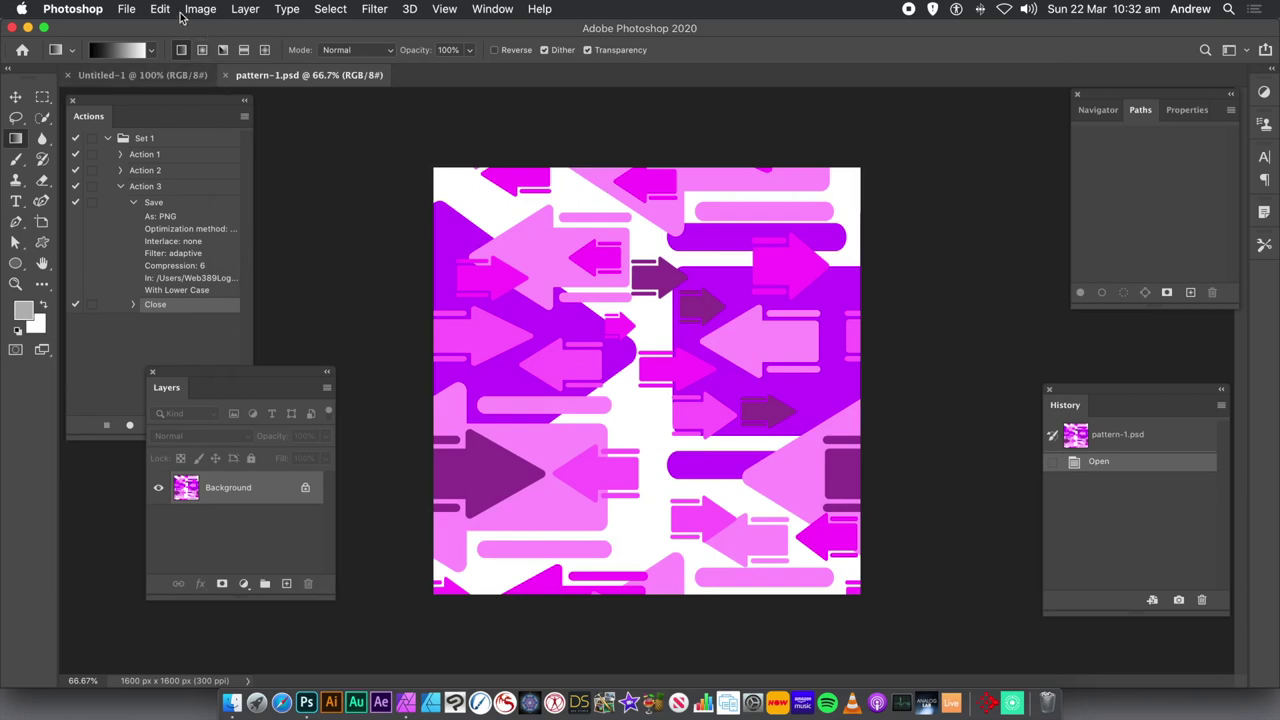
Step: Save the pink-and-purple arrows design as pattern-3.png in PNG format with default options
left_click(128, 9)
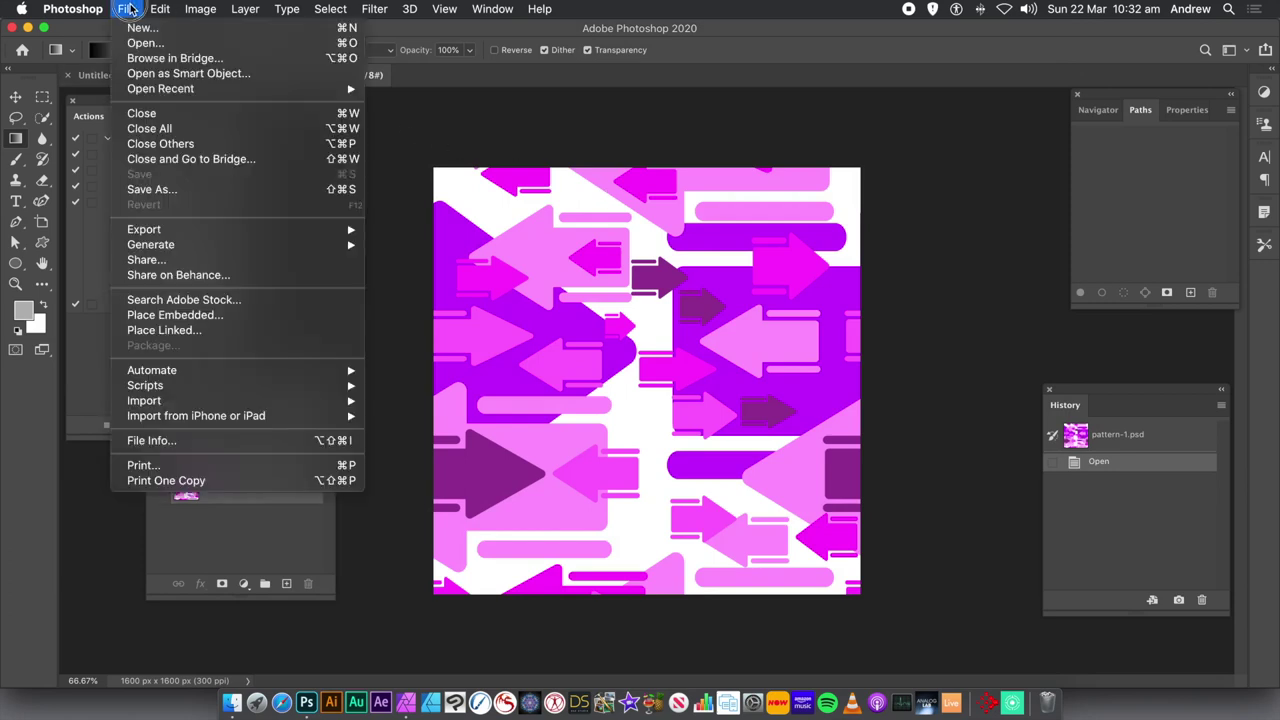
left_click(155, 193)
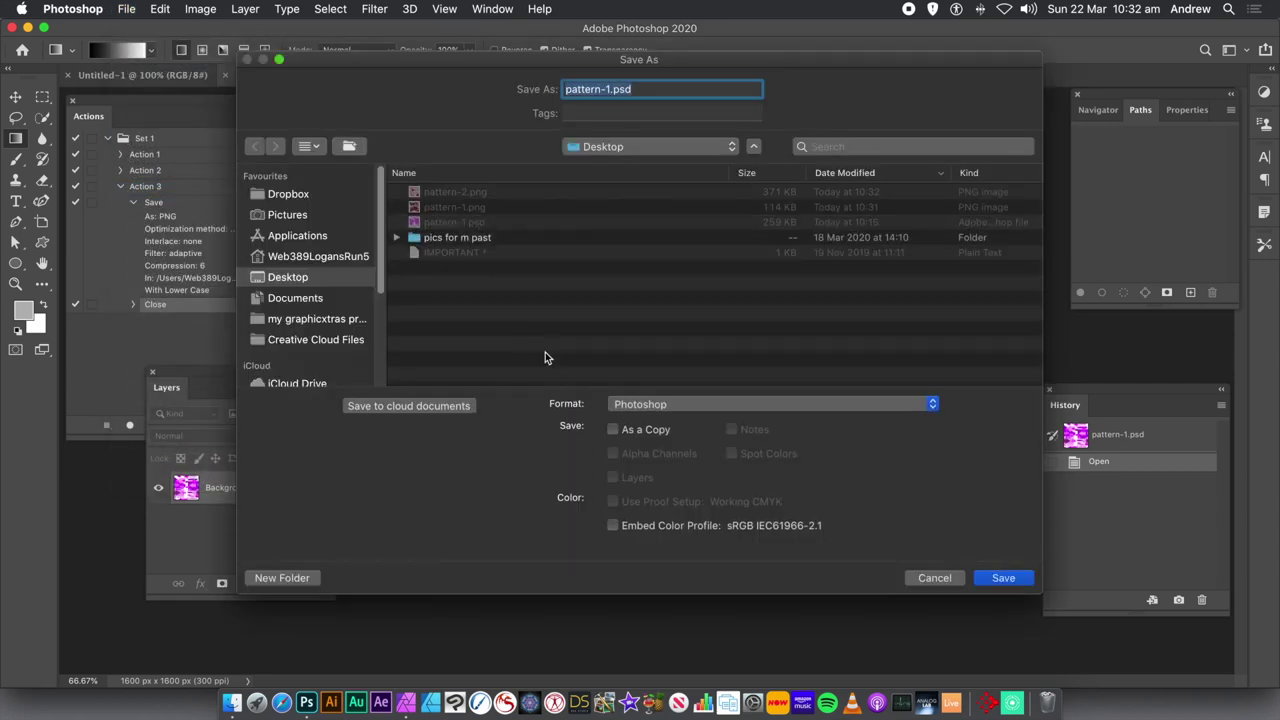
left_click(650, 405)
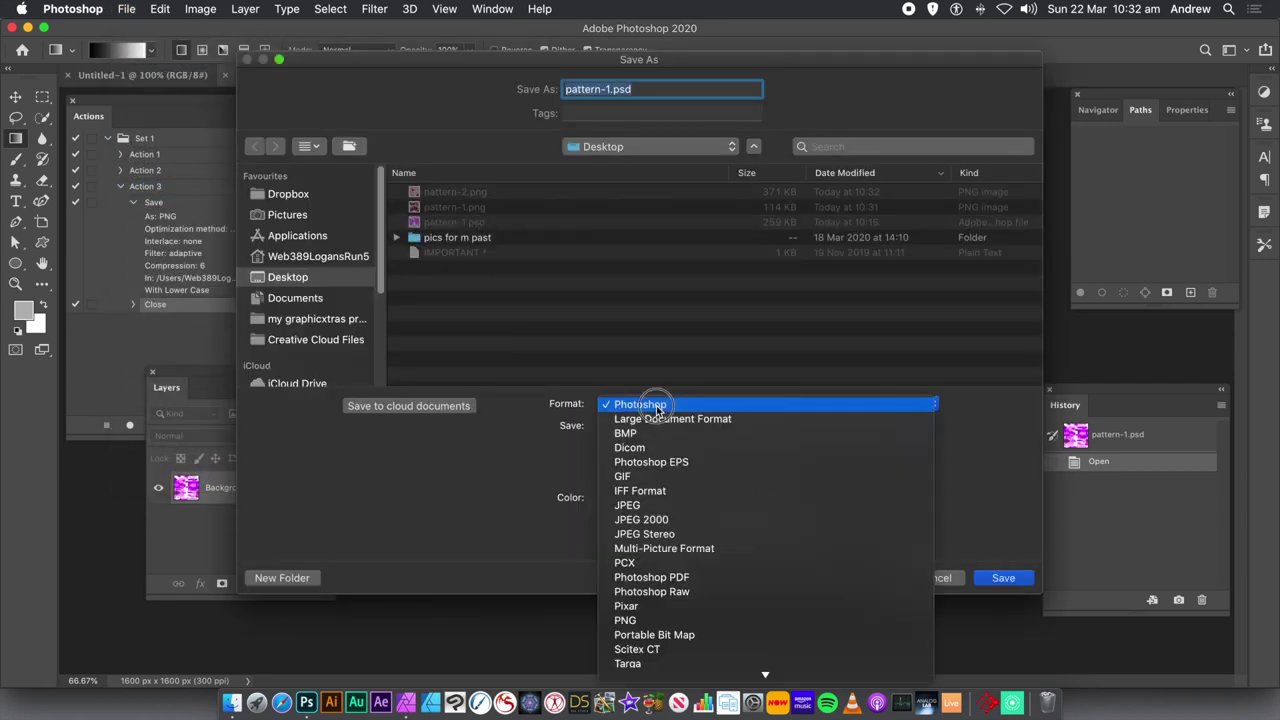
left_click(640, 620)
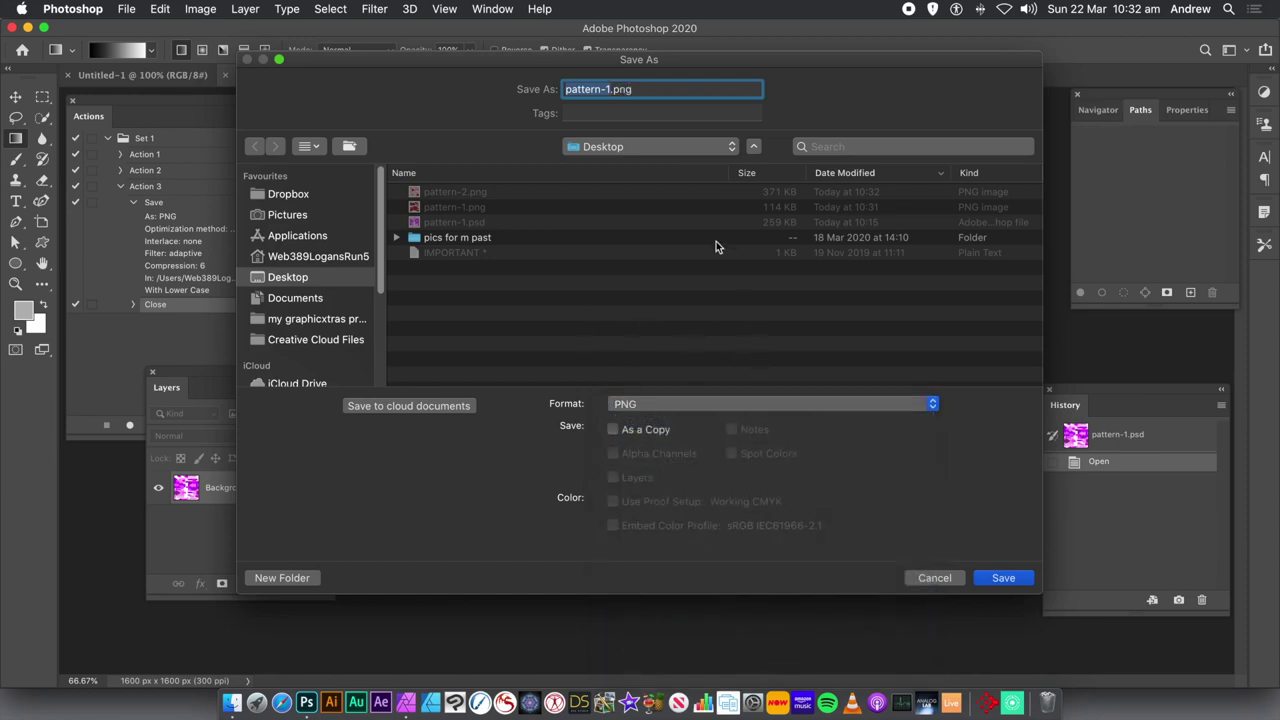
left_click(613, 89)
left_click(608, 89)
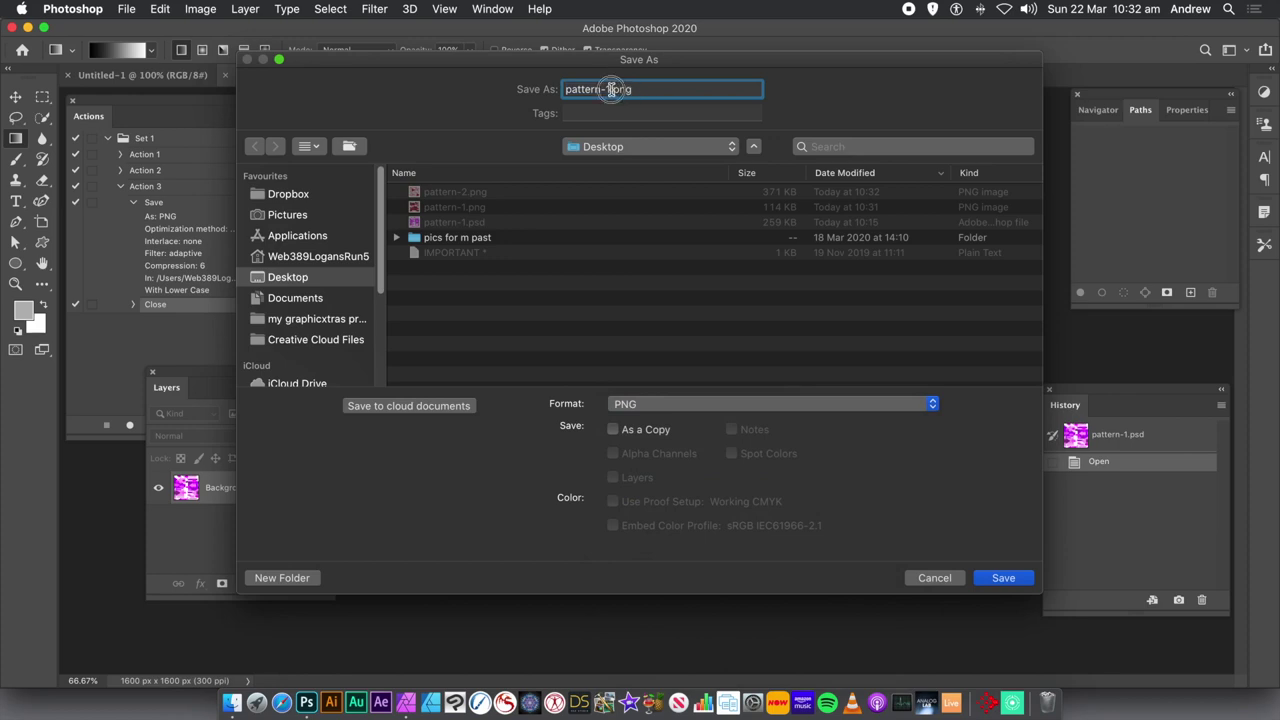
key("BackSpace")
type("3")
key("Return")
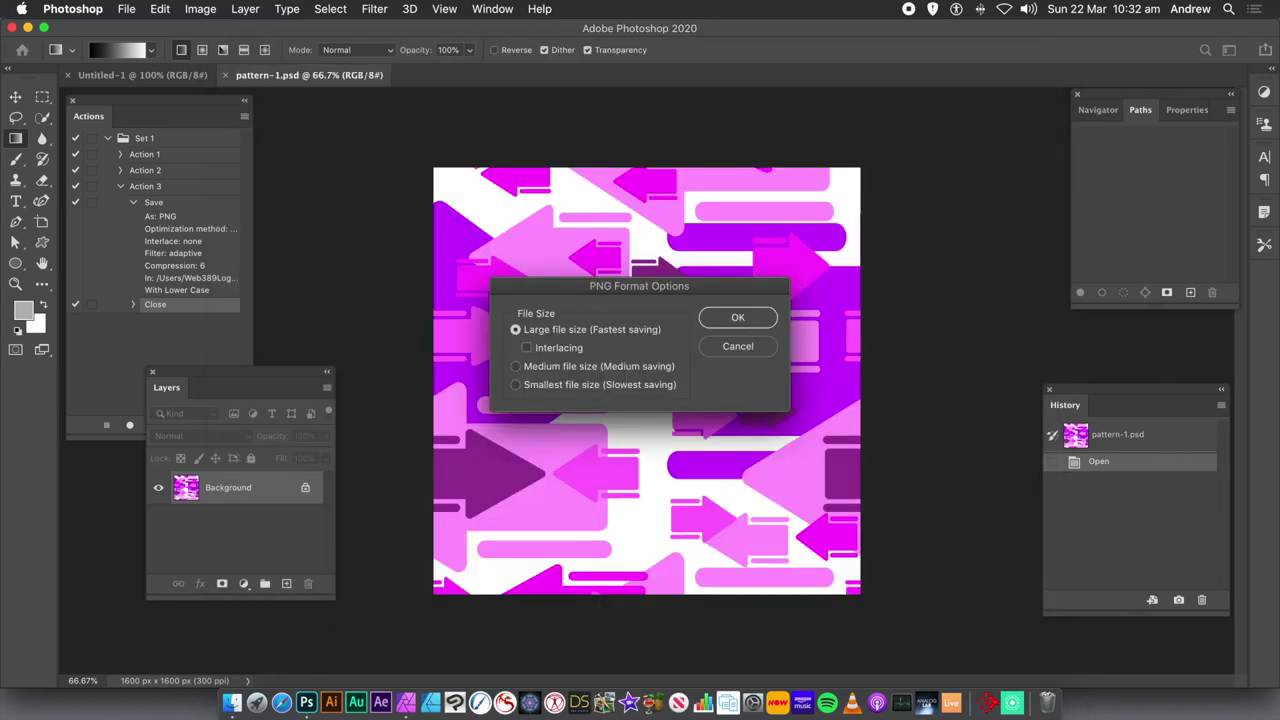
left_click(760, 318)
left_click(70, 10)
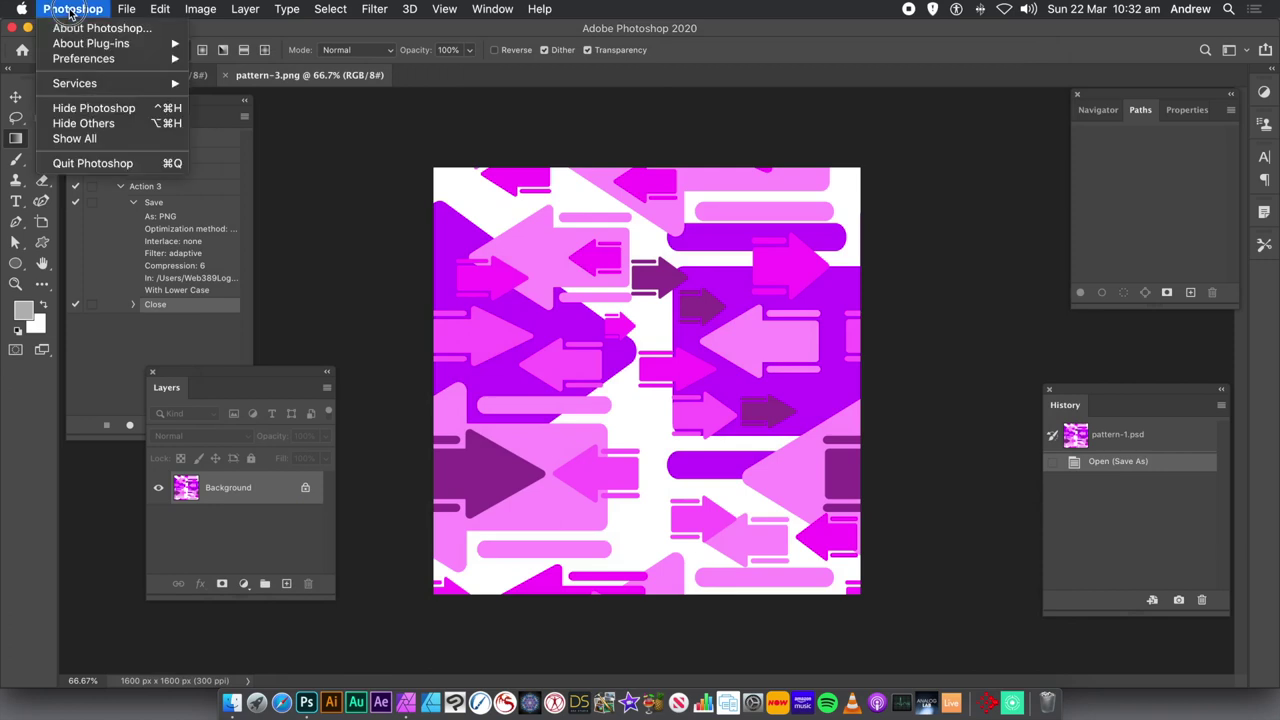
Step: Collapse the Save step and Action 3 so Set 1 lists only Actions 1, 2 and 3
left_click(94, 108)
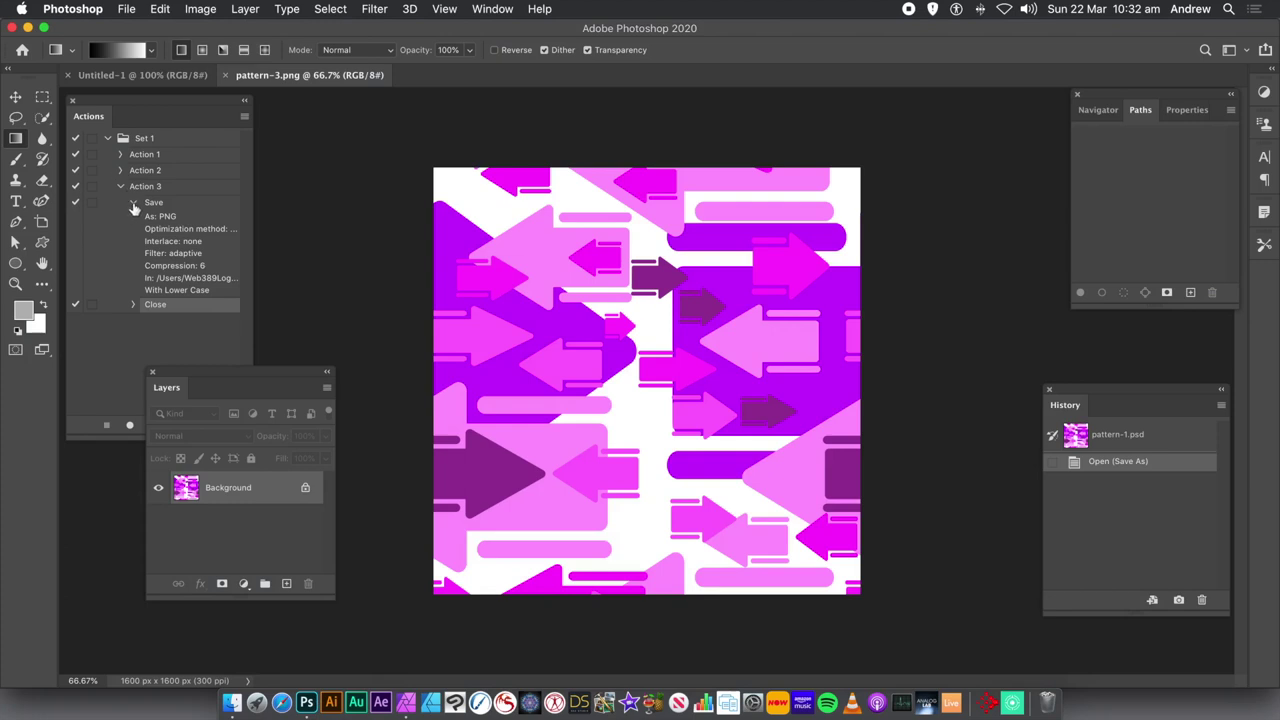
left_click(134, 203)
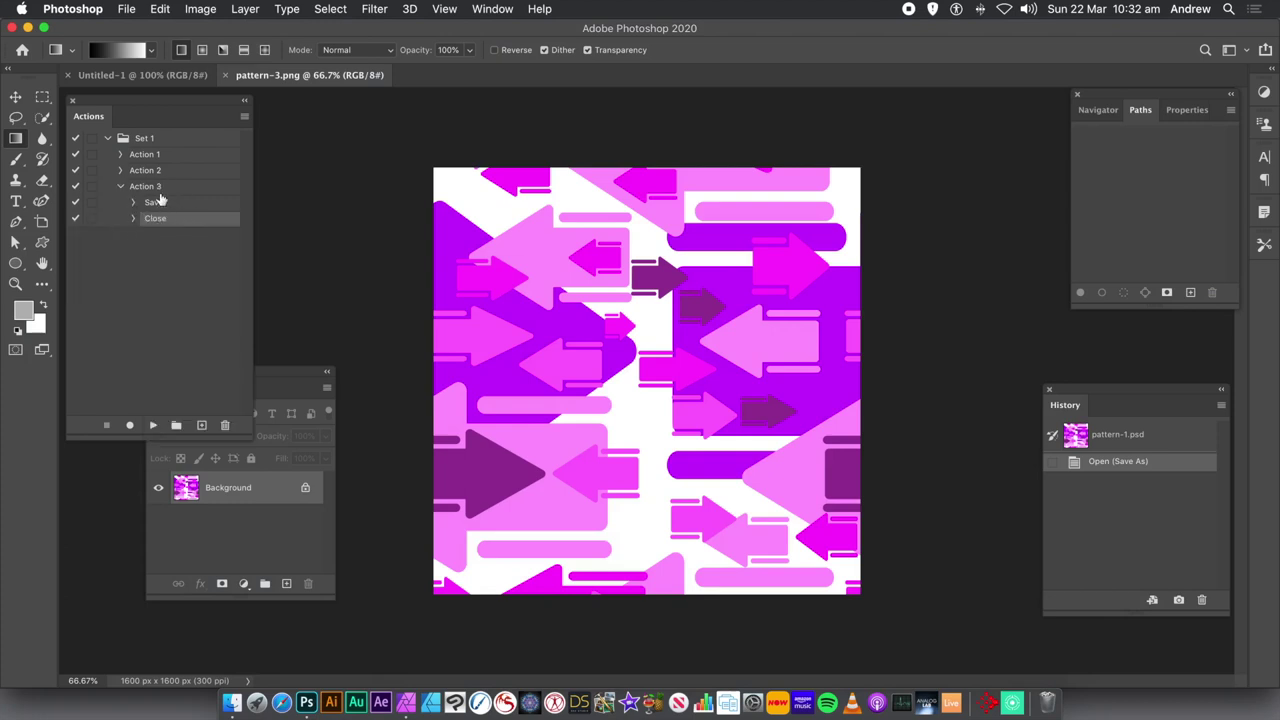
left_click(120, 187)
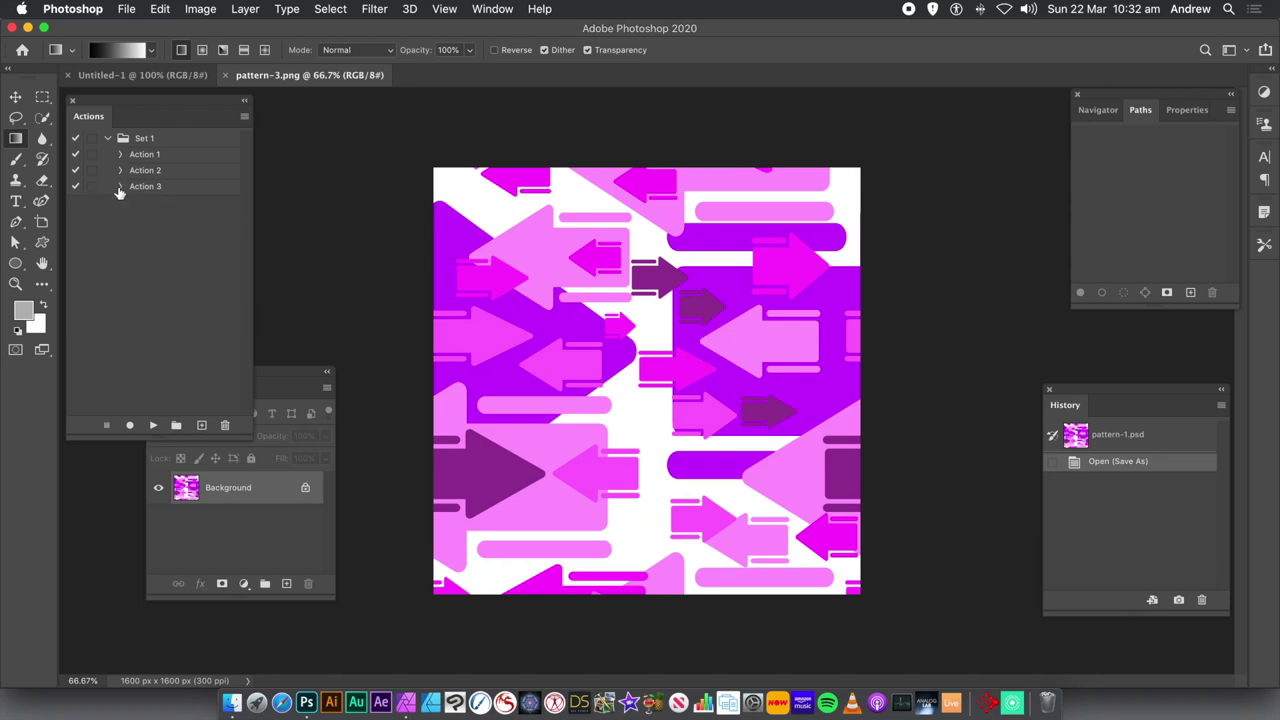
Step: Create a new action named Action 4 in Set 1 and start recording
left_click(489, 10)
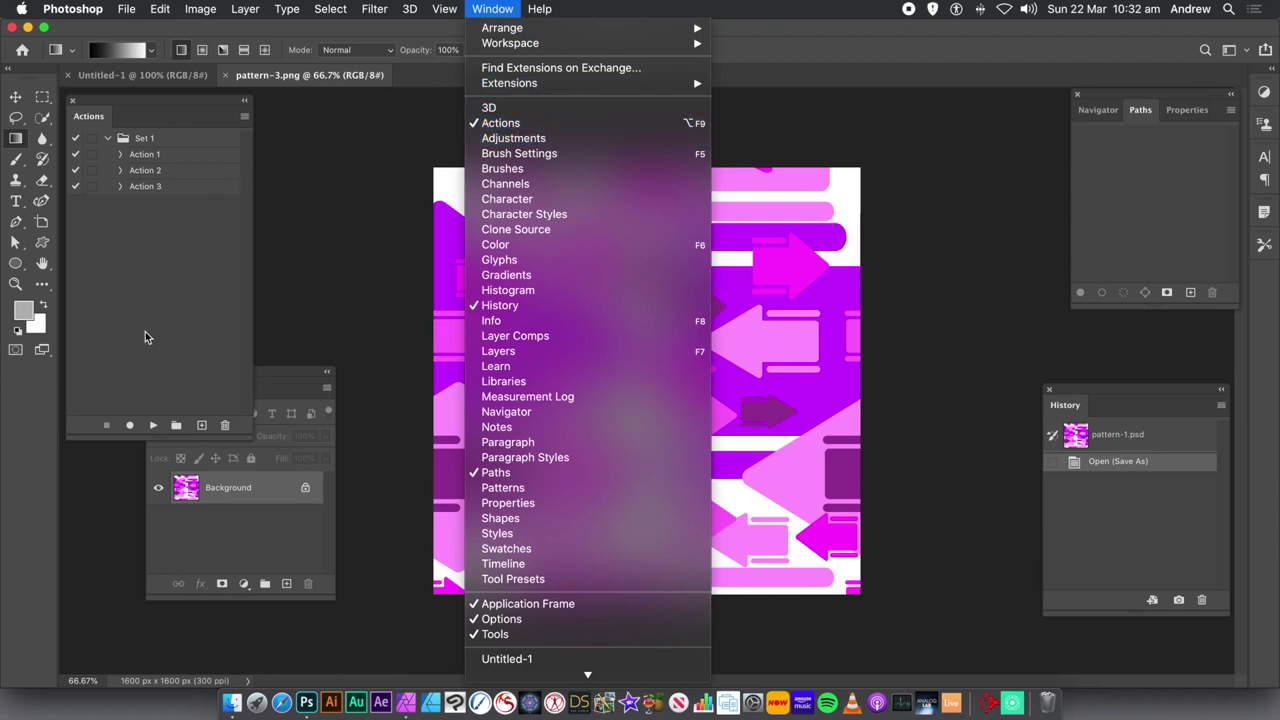
left_click(137, 291)
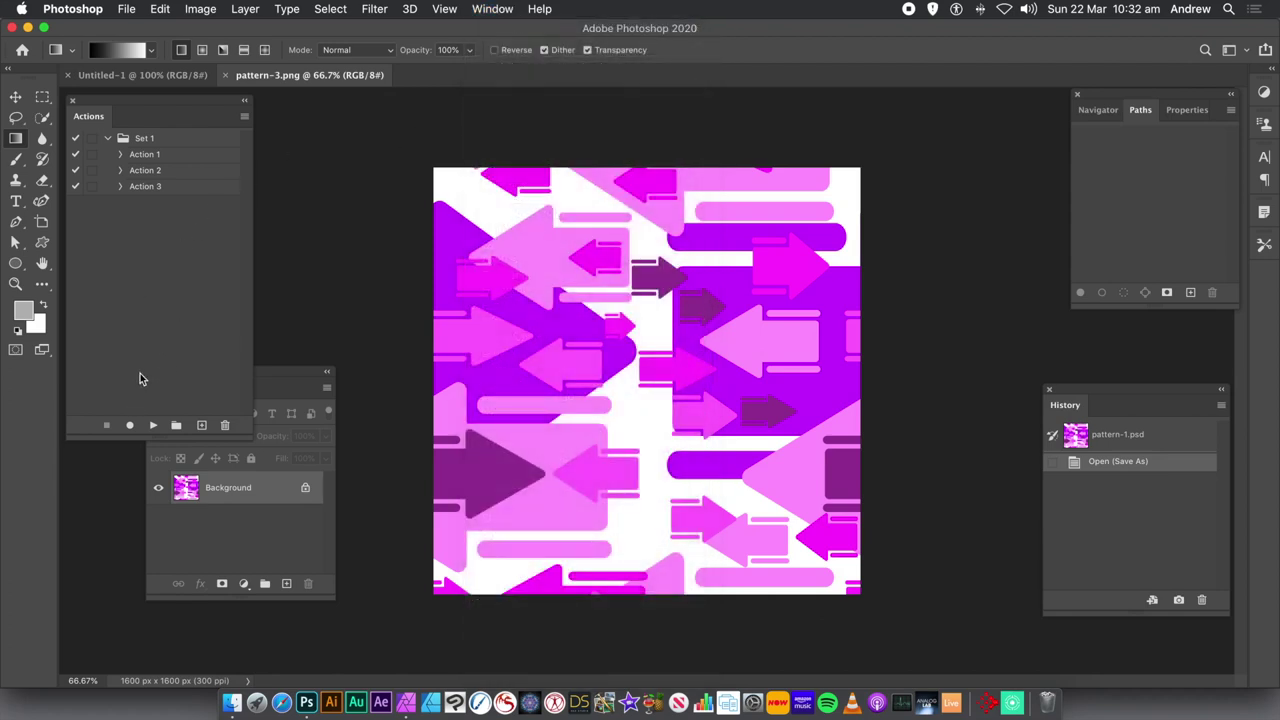
left_click(202, 427)
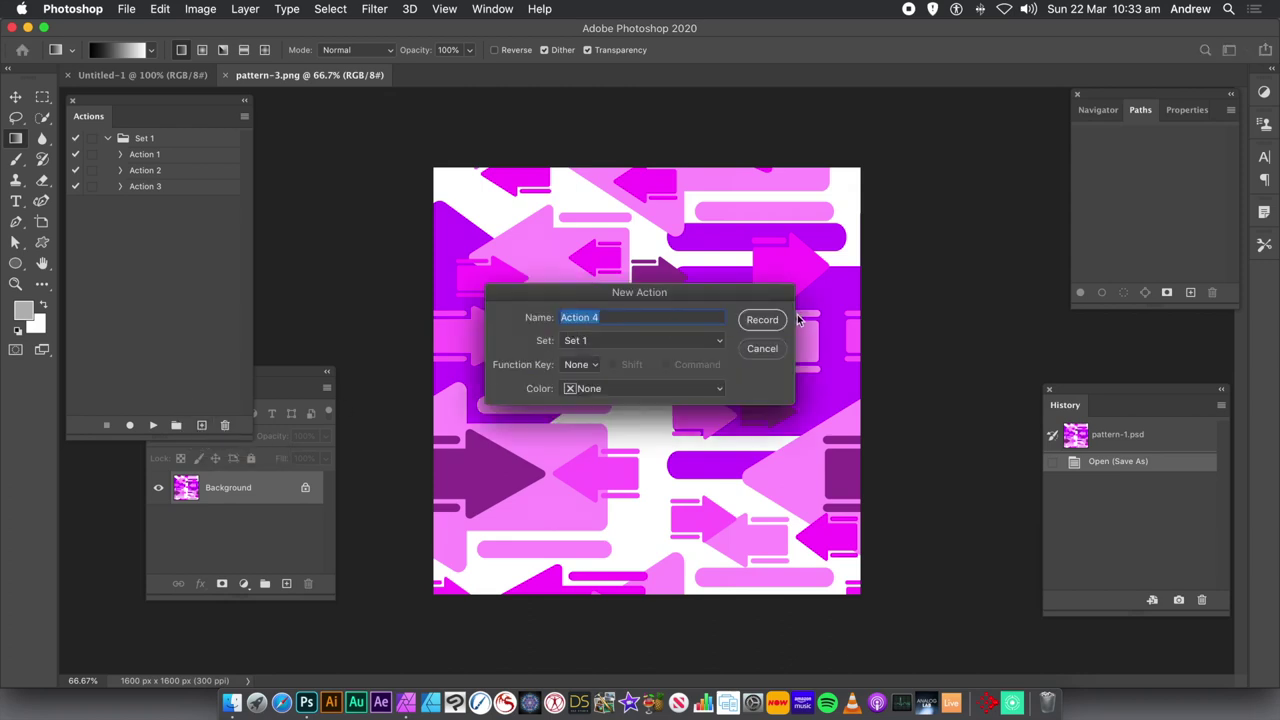
left_click(763, 320)
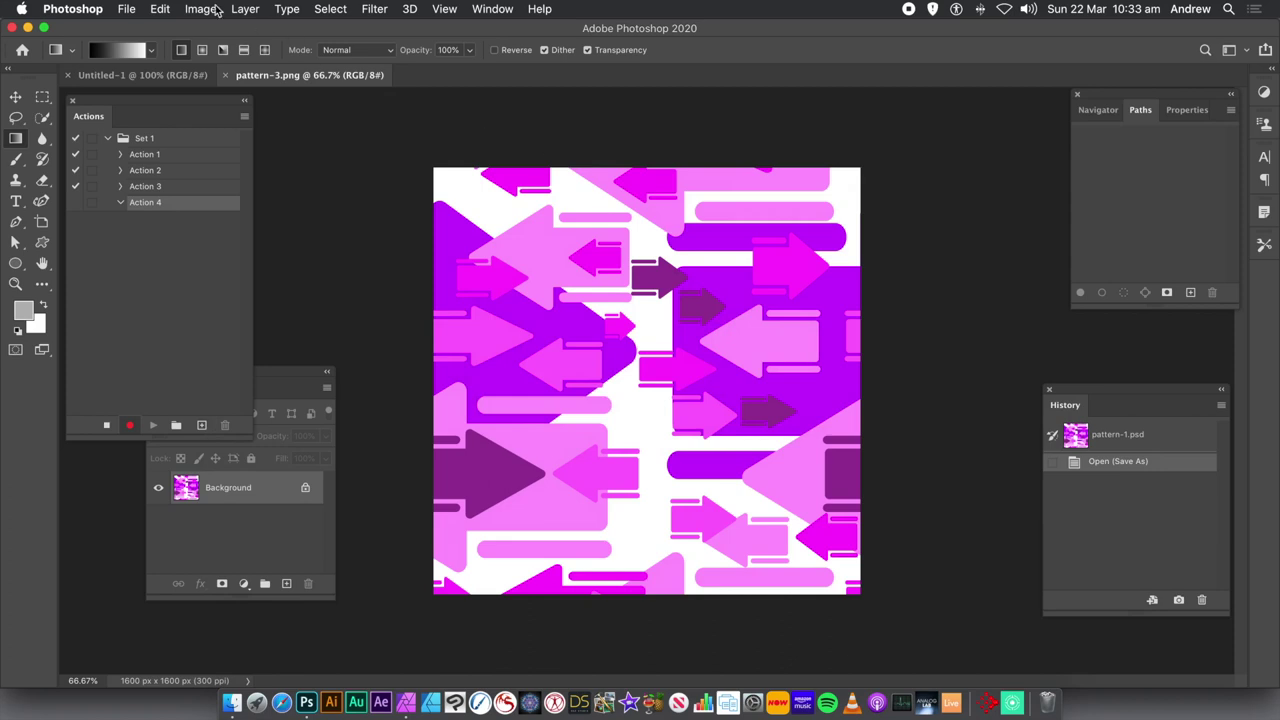
Step: Record a Save As step into Action 4 that writes pattern-3.png as PNG
left_click(127, 10)
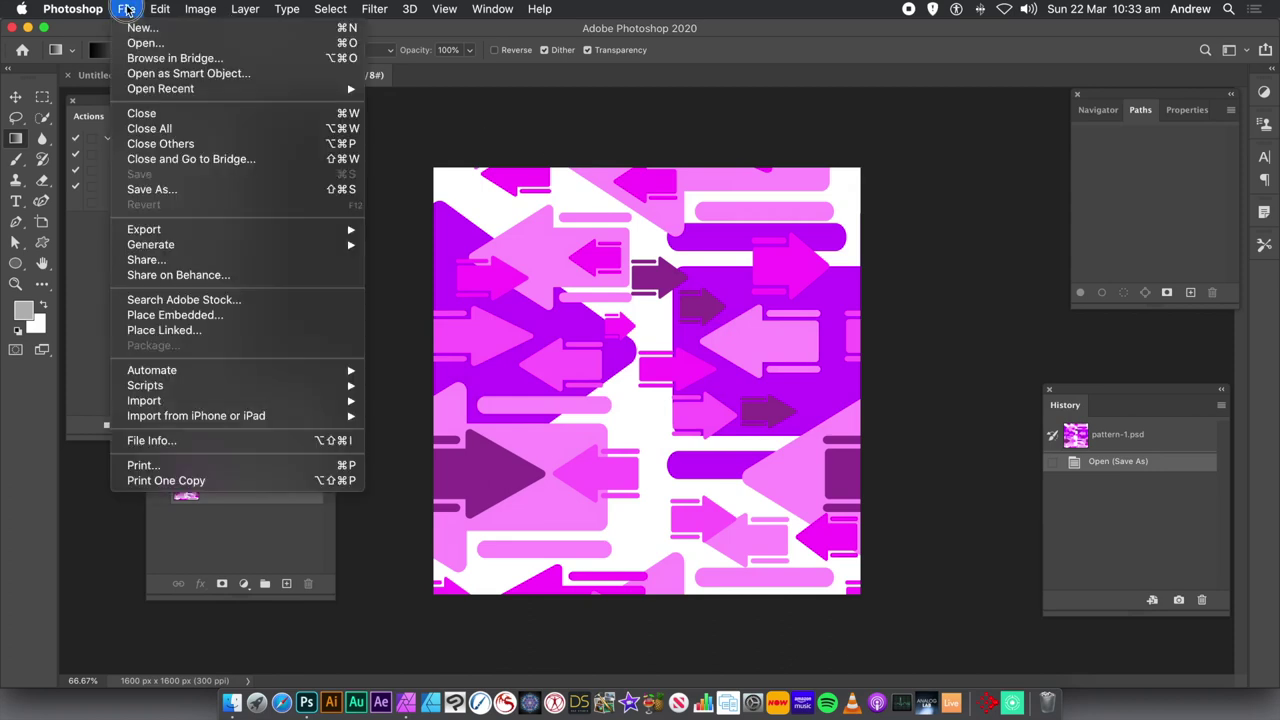
left_click(130, 190)
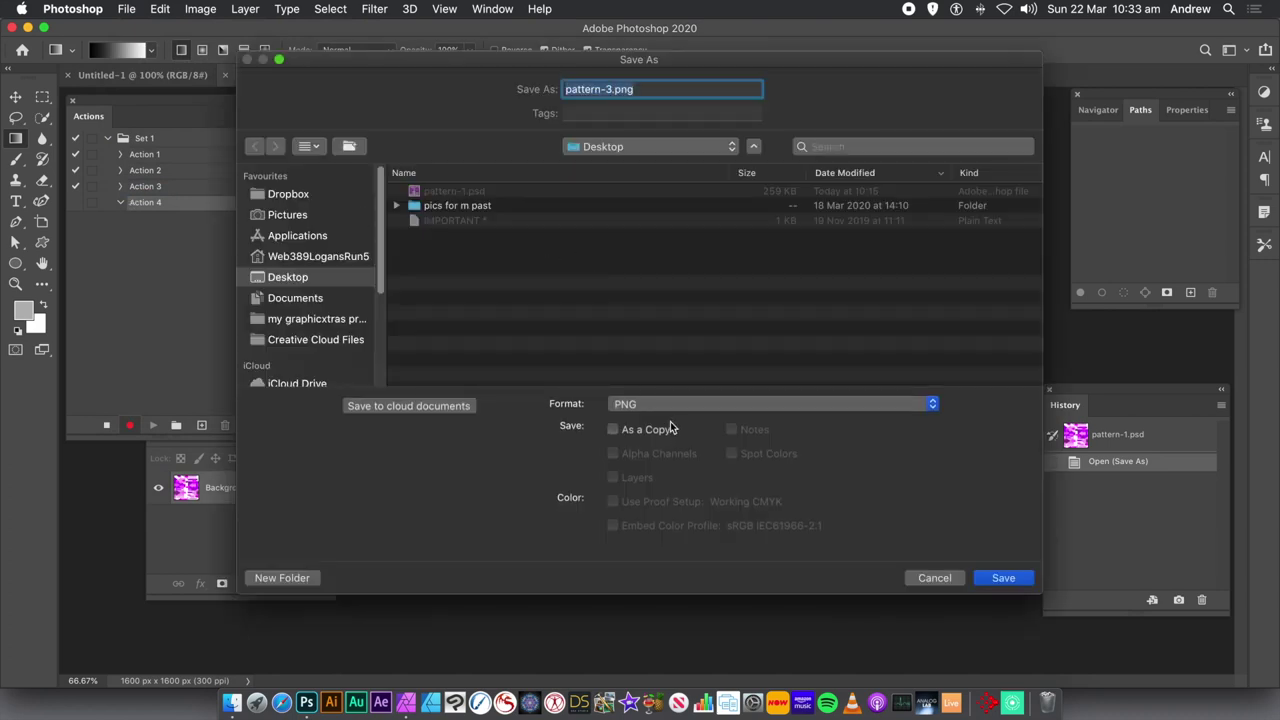
left_click(608, 89)
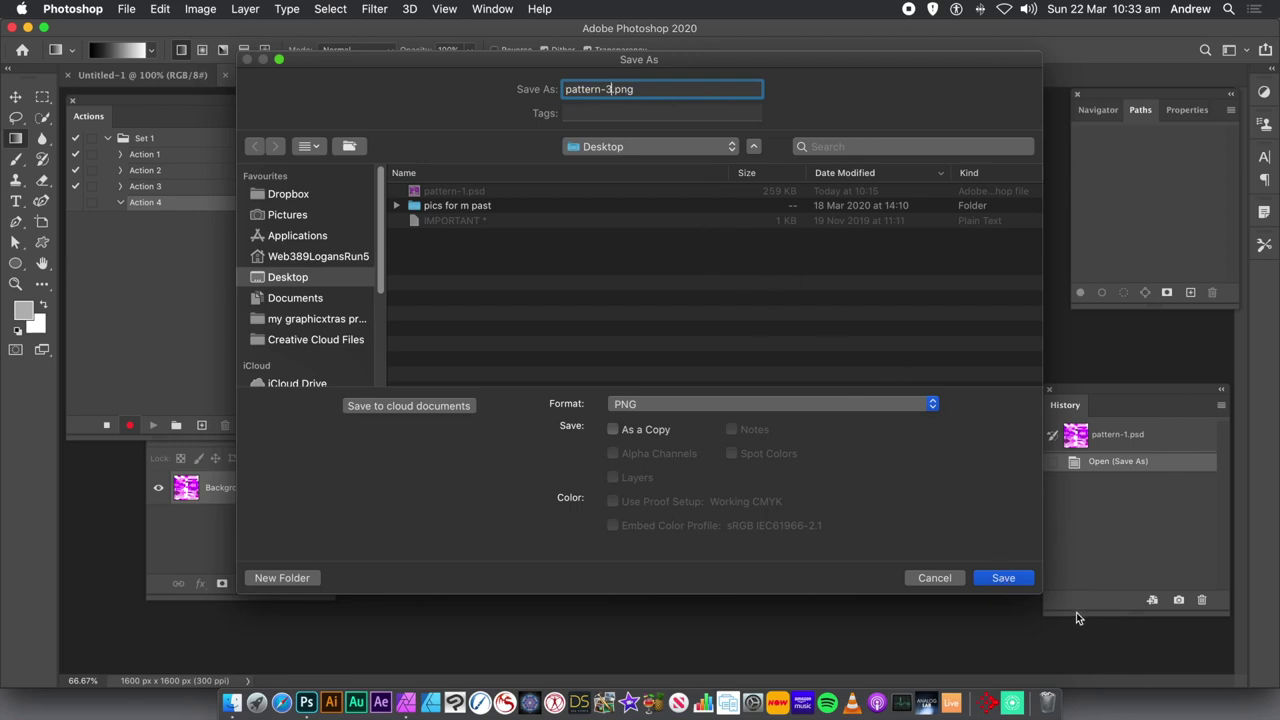
left_click(1006, 578)
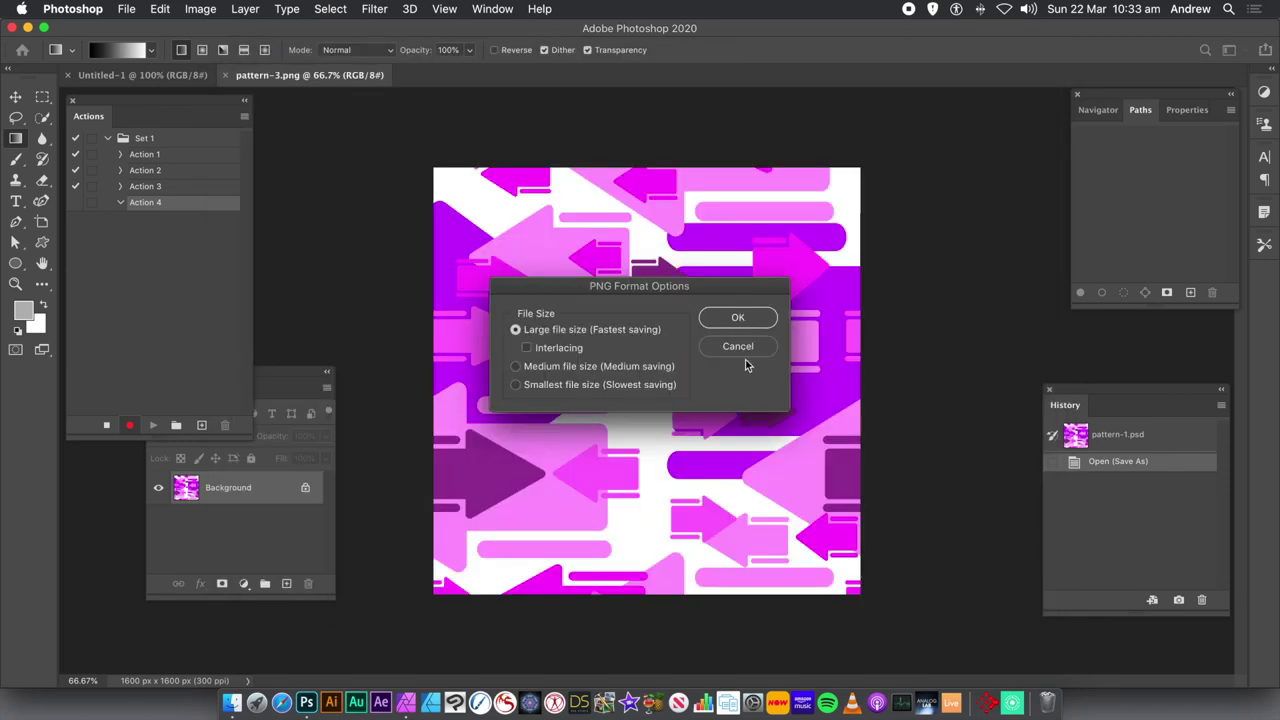
left_click(738, 318)
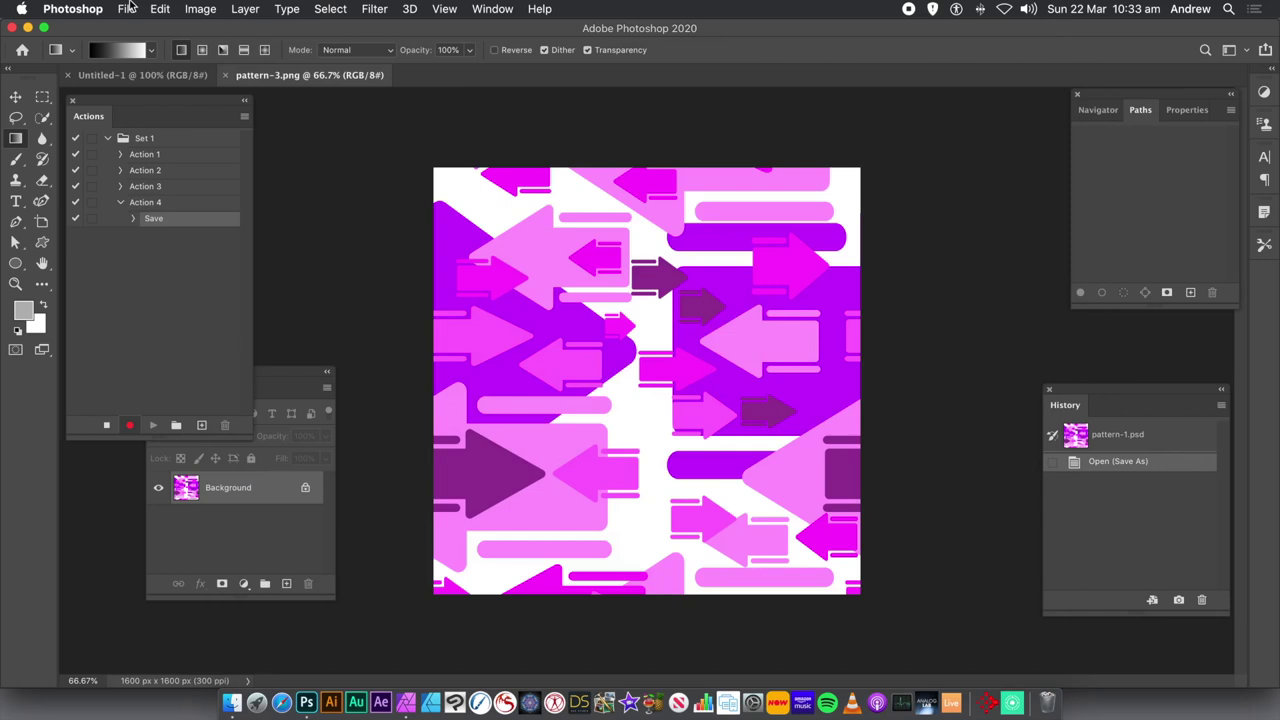
left_click(128, 8)
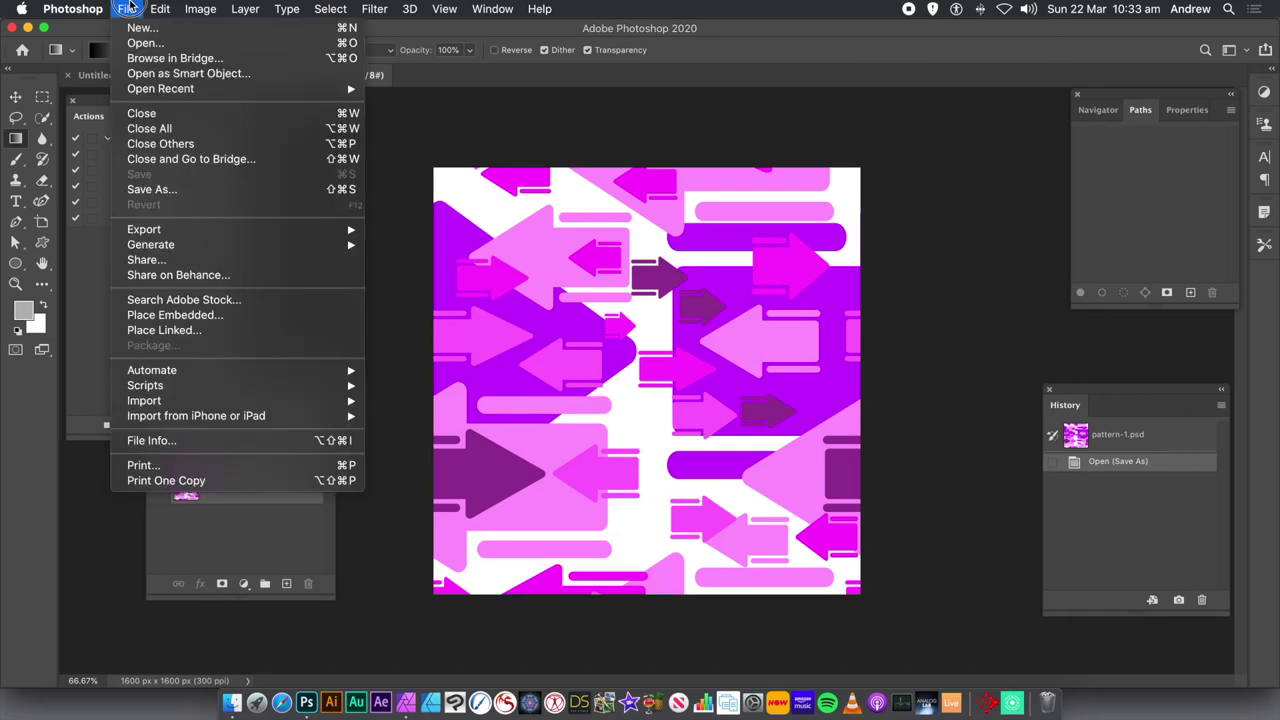
Step: Record closing pattern-3.png, stop recording Action 4, and collapse its step list
left_click(148, 117)
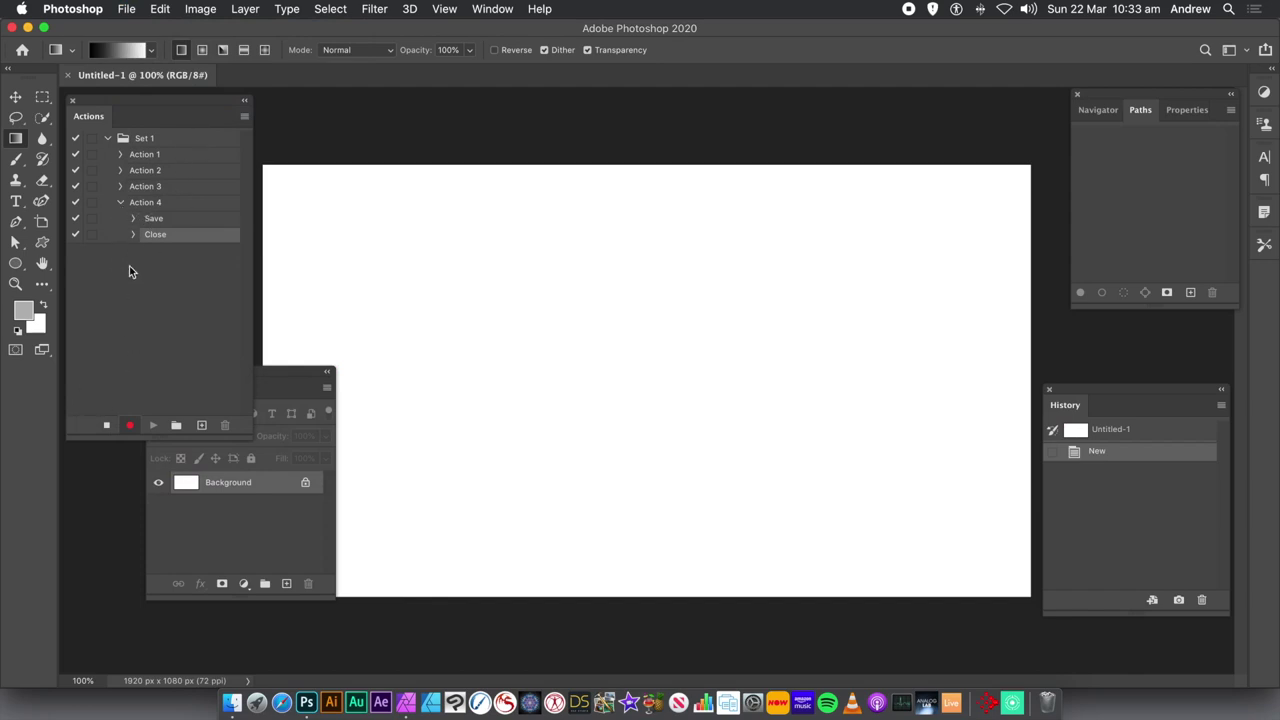
left_click(106, 426)
left_click(120, 202)
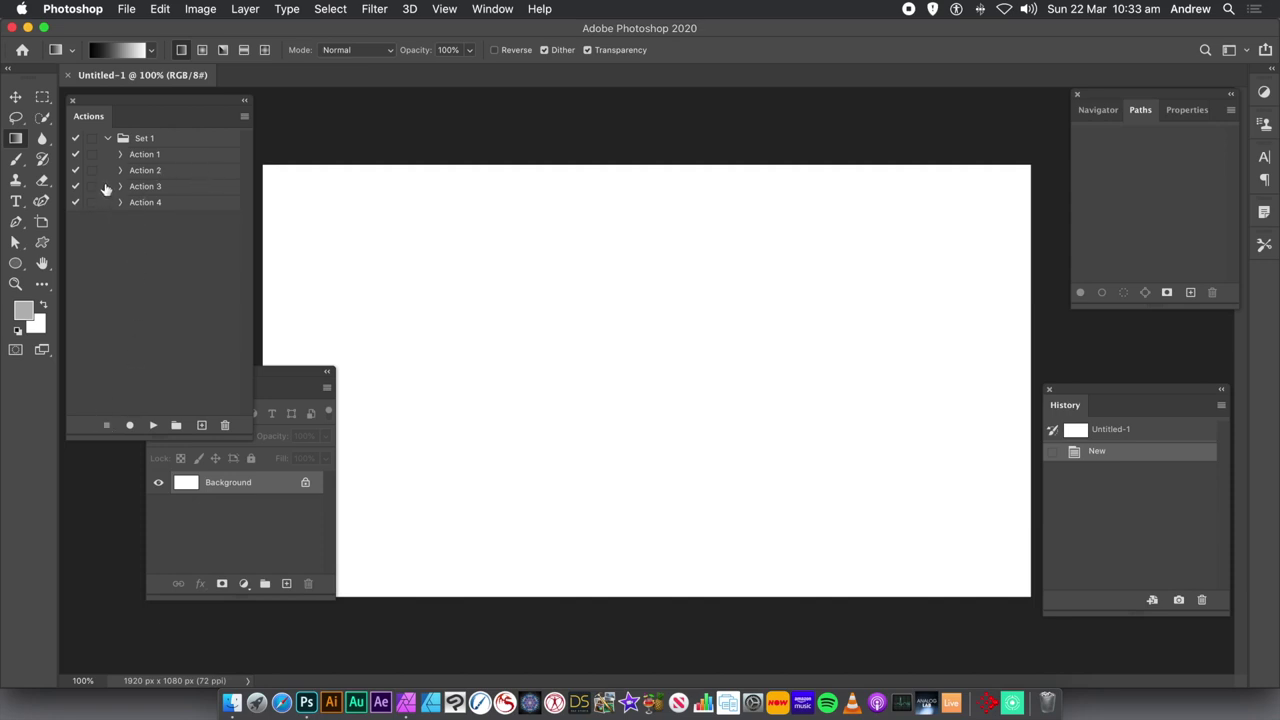
left_click(77, 12)
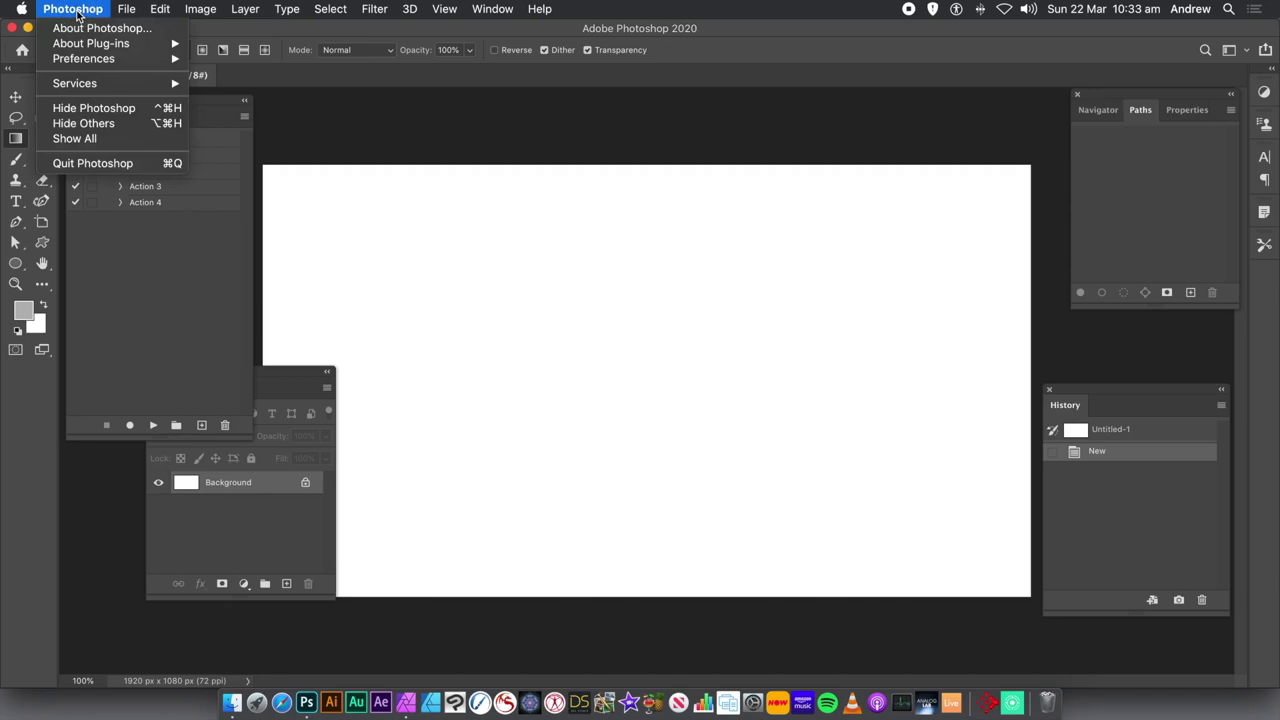
left_click(92, 108)
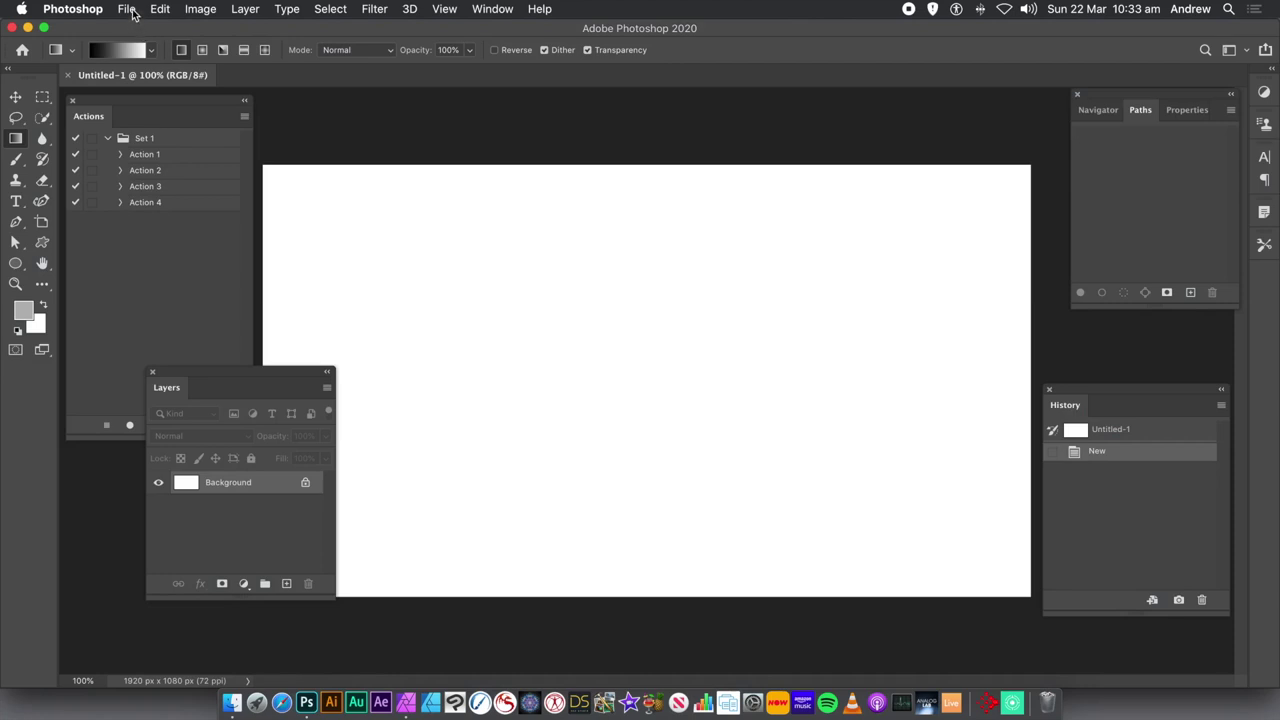
Step: In File > Automate > Batch, choose Action 4 from Set 1 with Desktop as the source folder
left_click(131, 10)
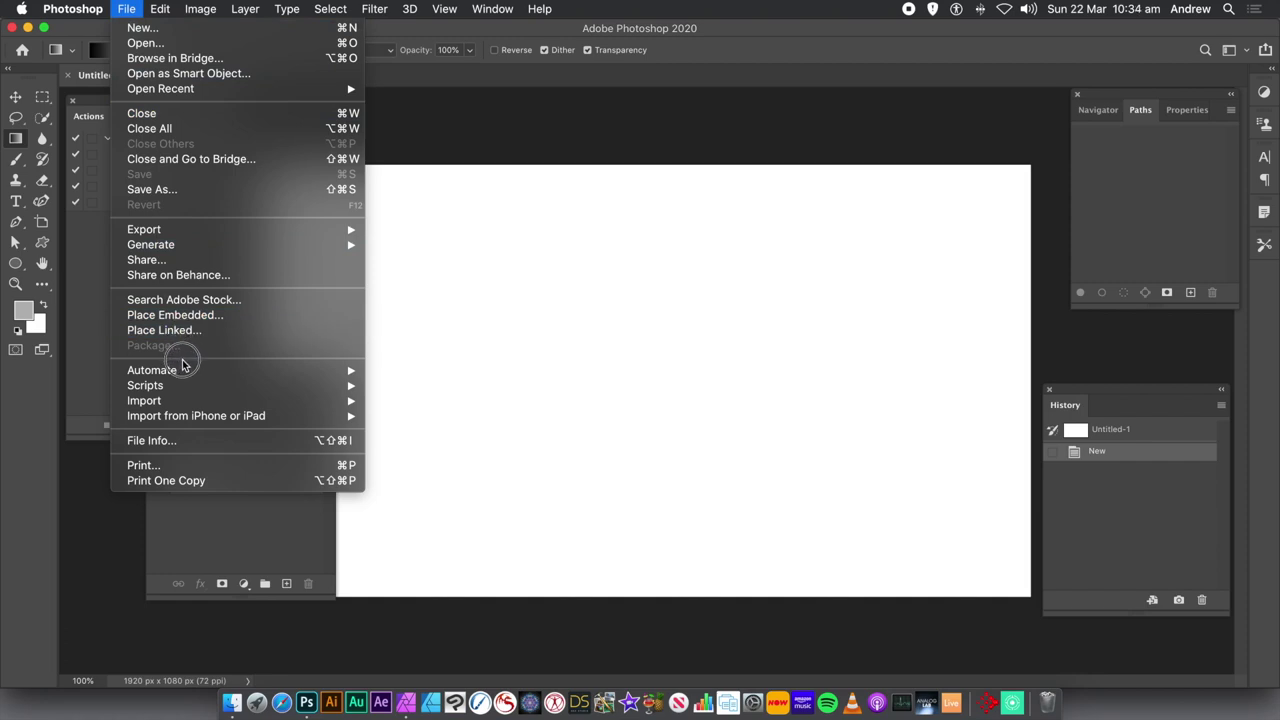
mouse_move(180, 370)
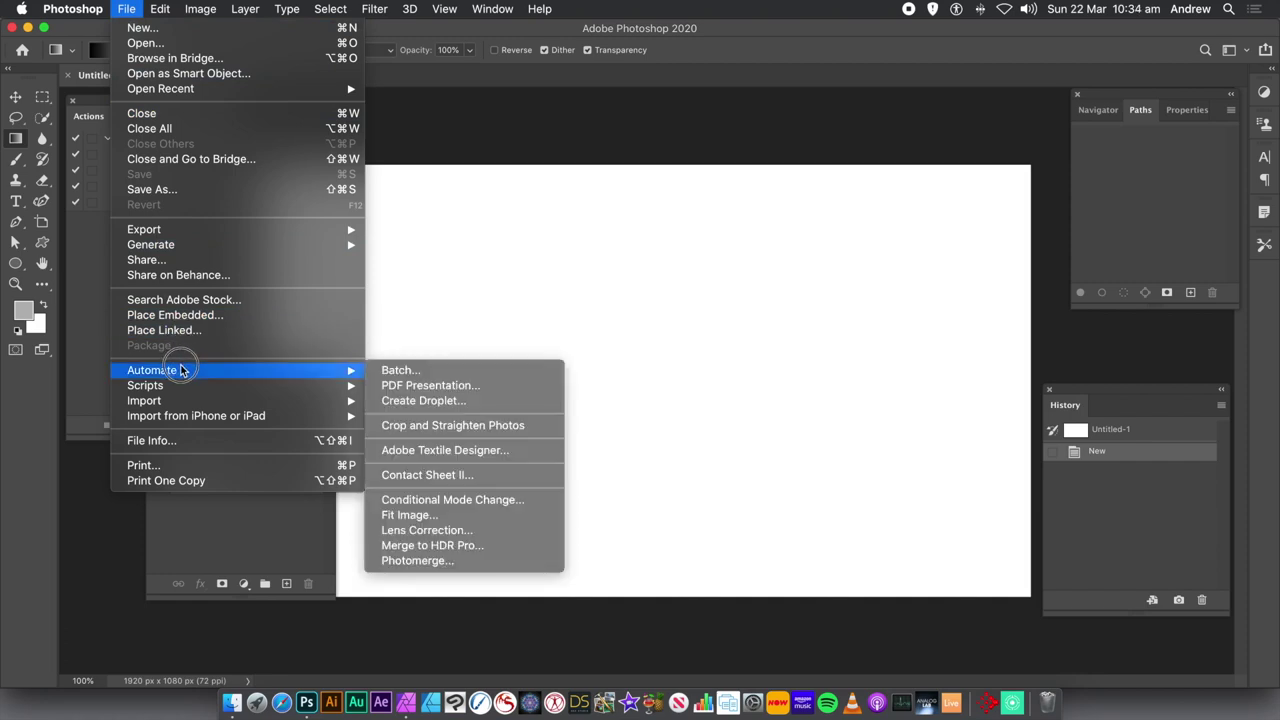
left_click(409, 374)
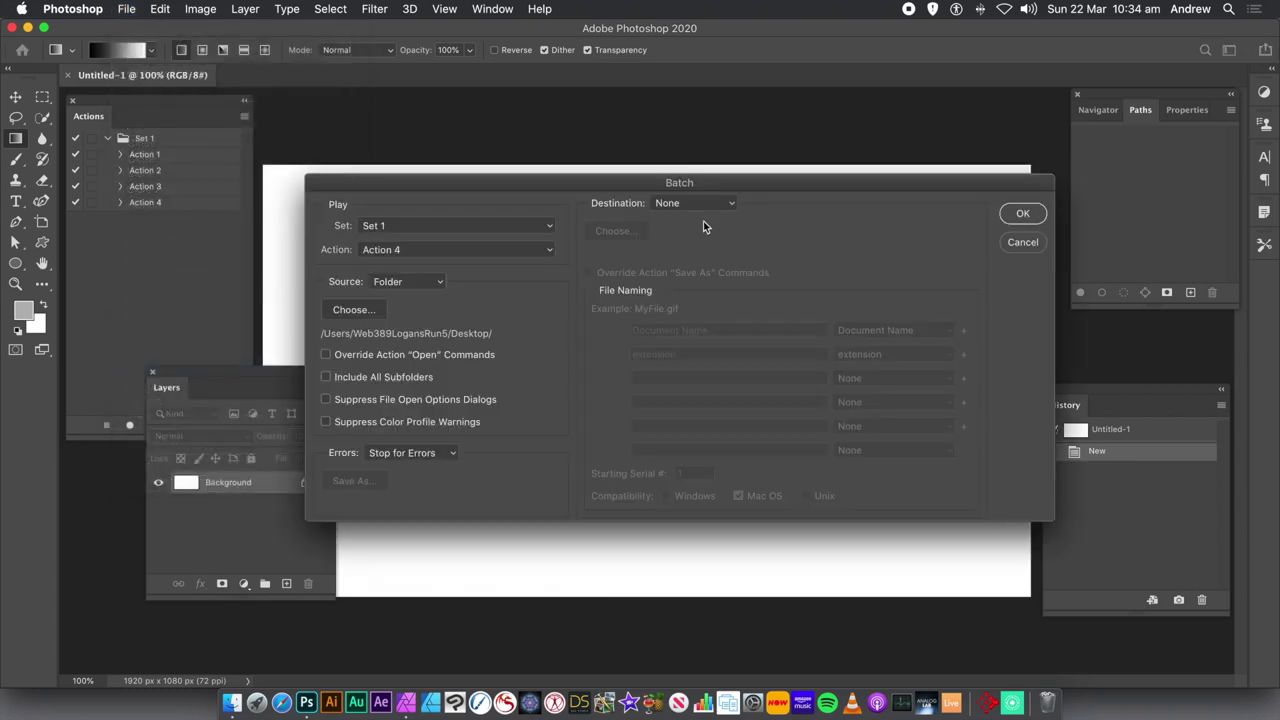
left_click(409, 255)
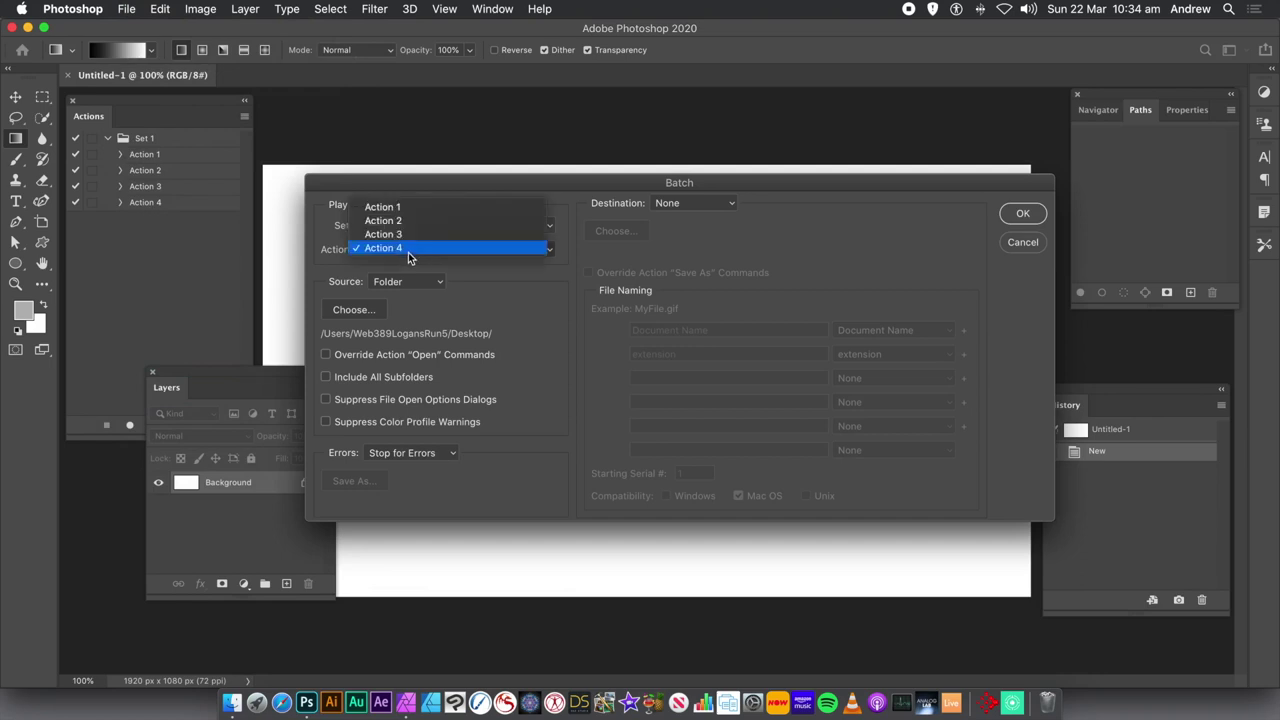
left_click(408, 250)
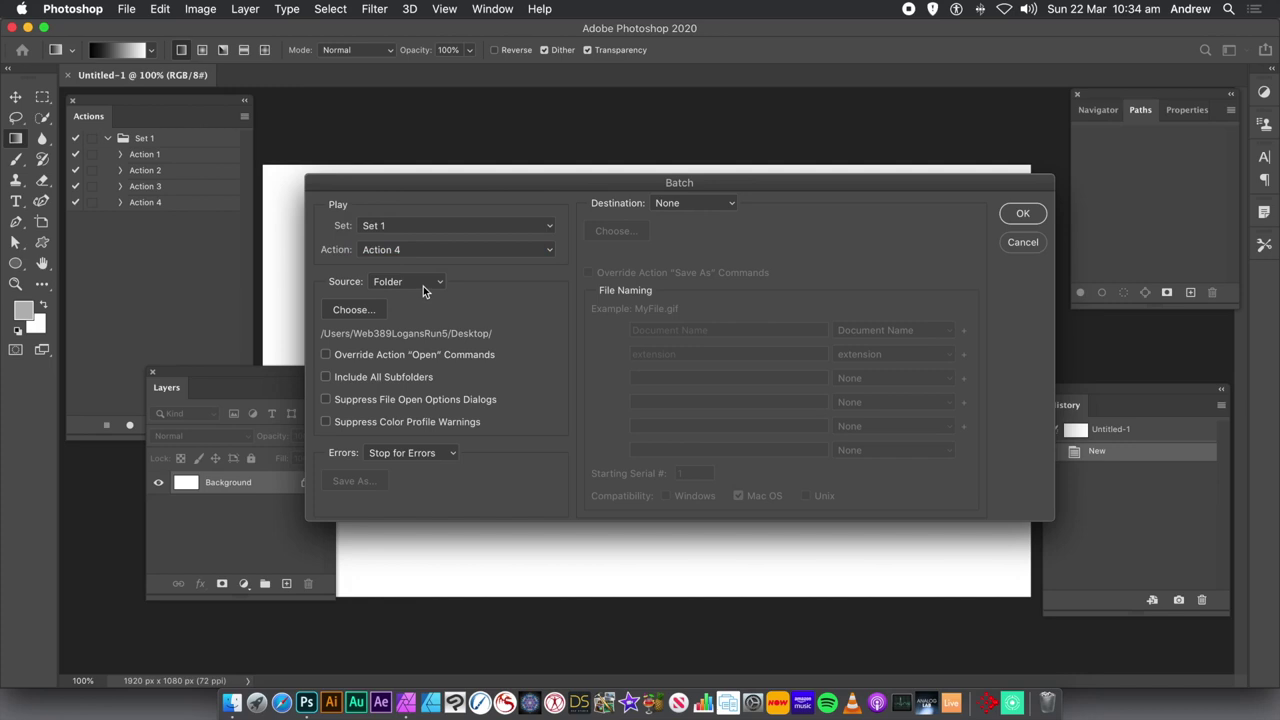
left_click(365, 309)
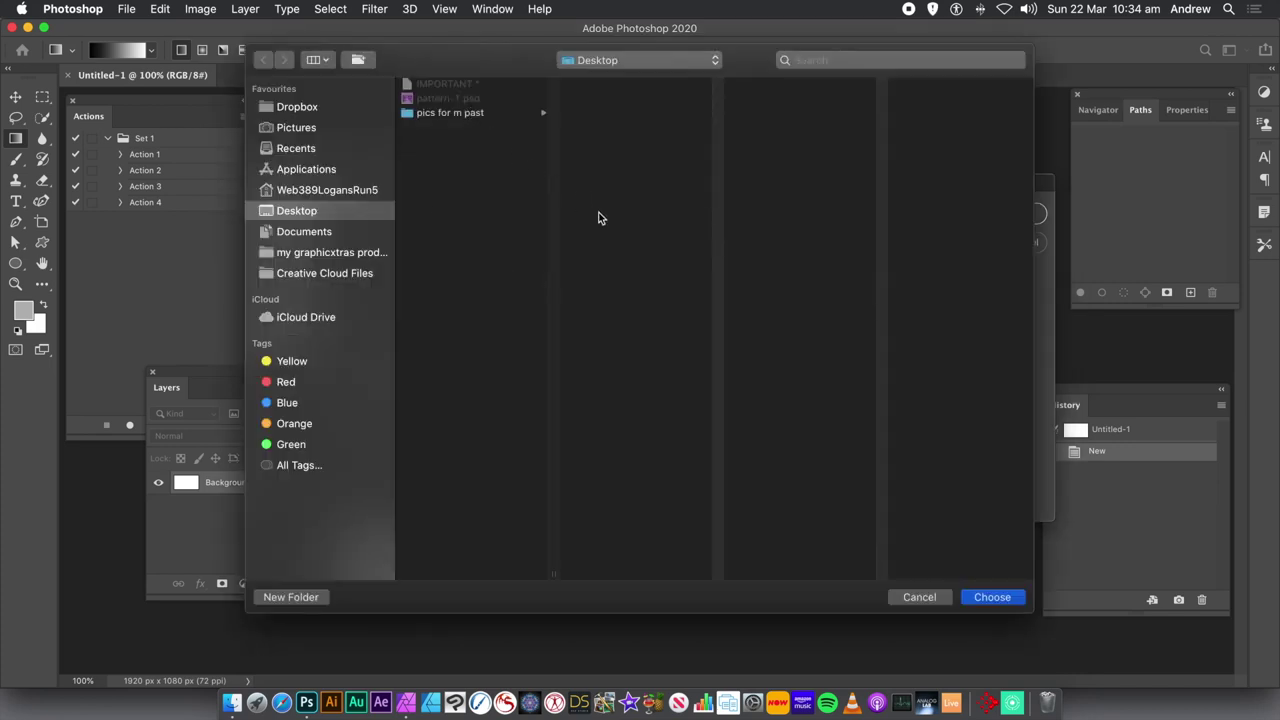
left_click(978, 597)
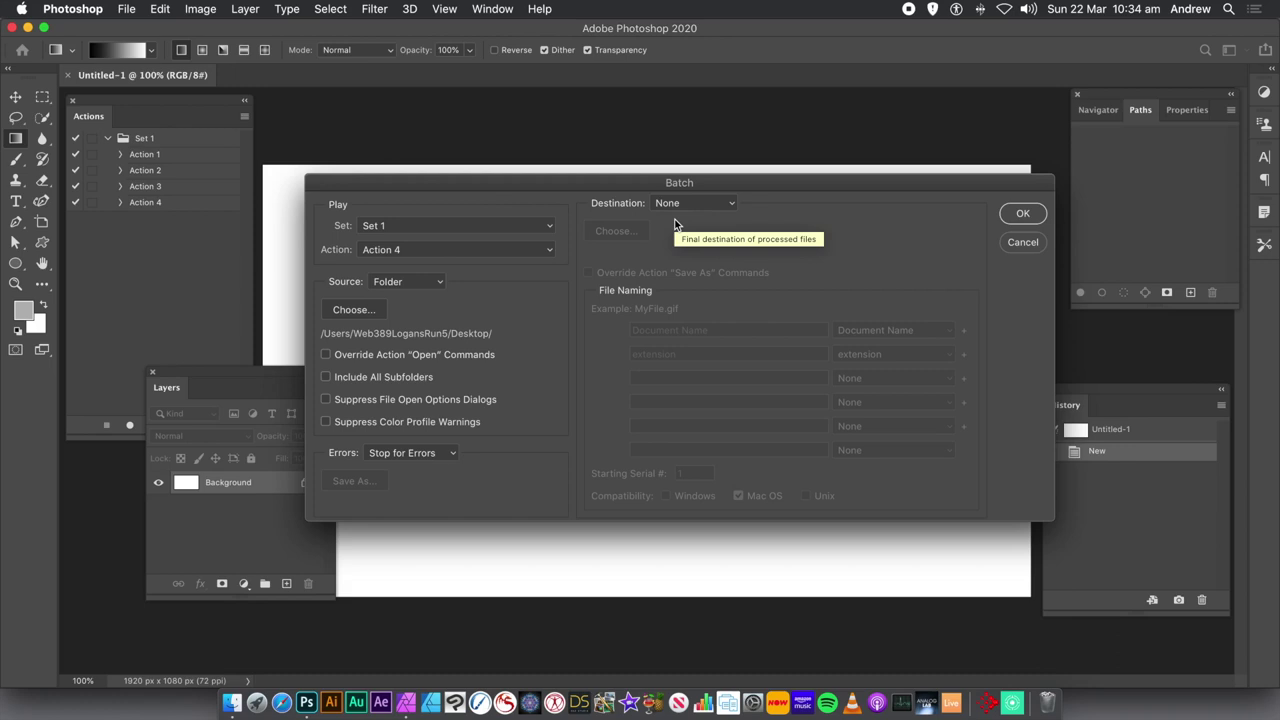
Step: Keep Folder as the batch source and run Action 4 on the Desktop files
left_click(423, 281)
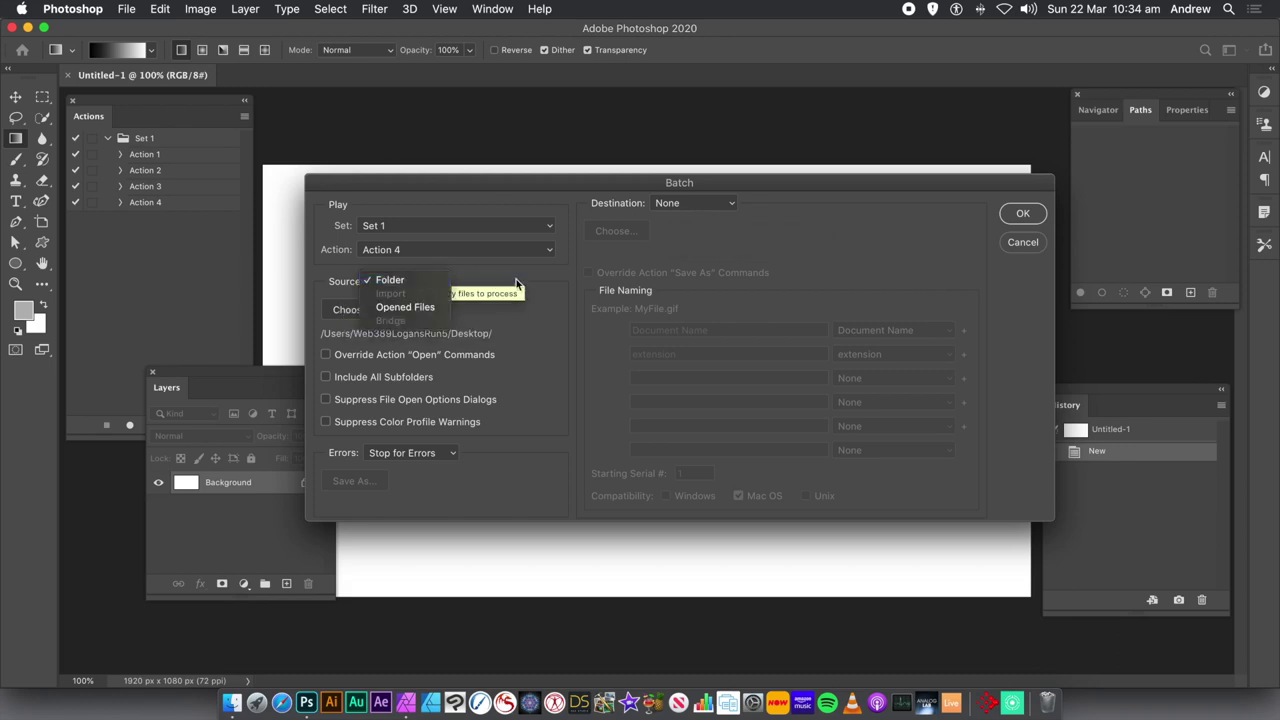
left_click(424, 280)
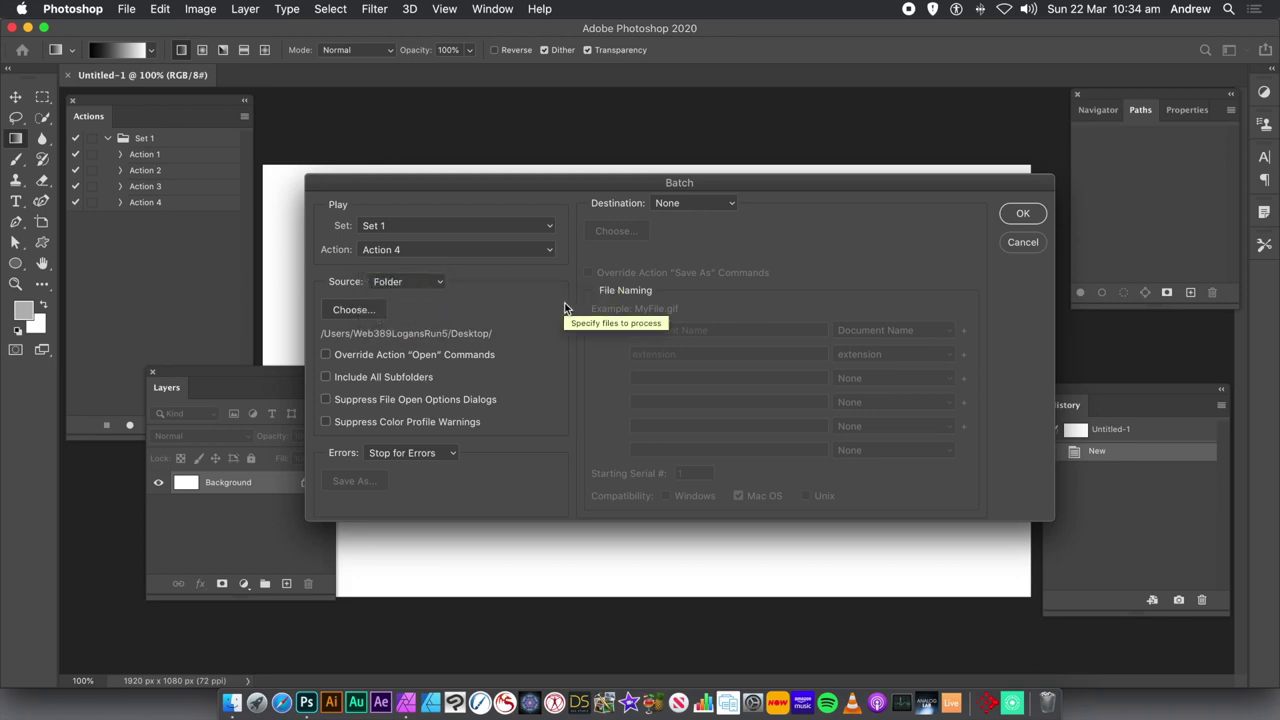
left_click(1025, 215)
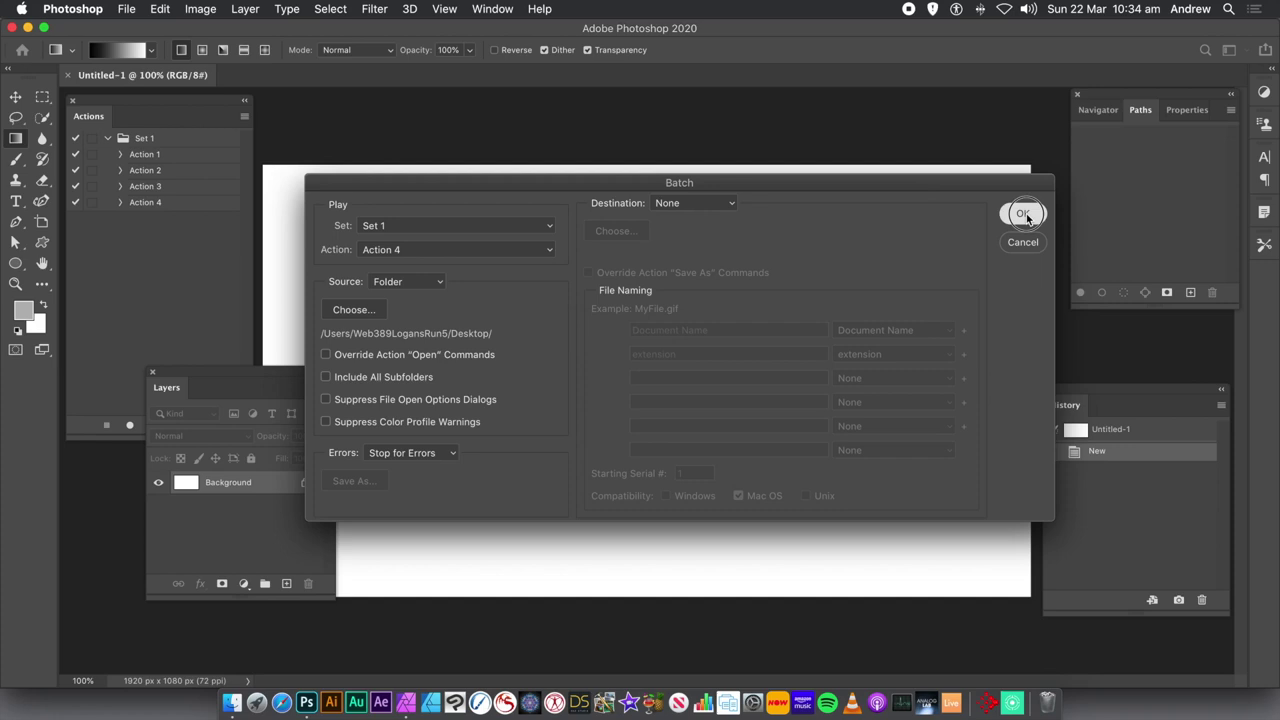
left_click(1023, 214)
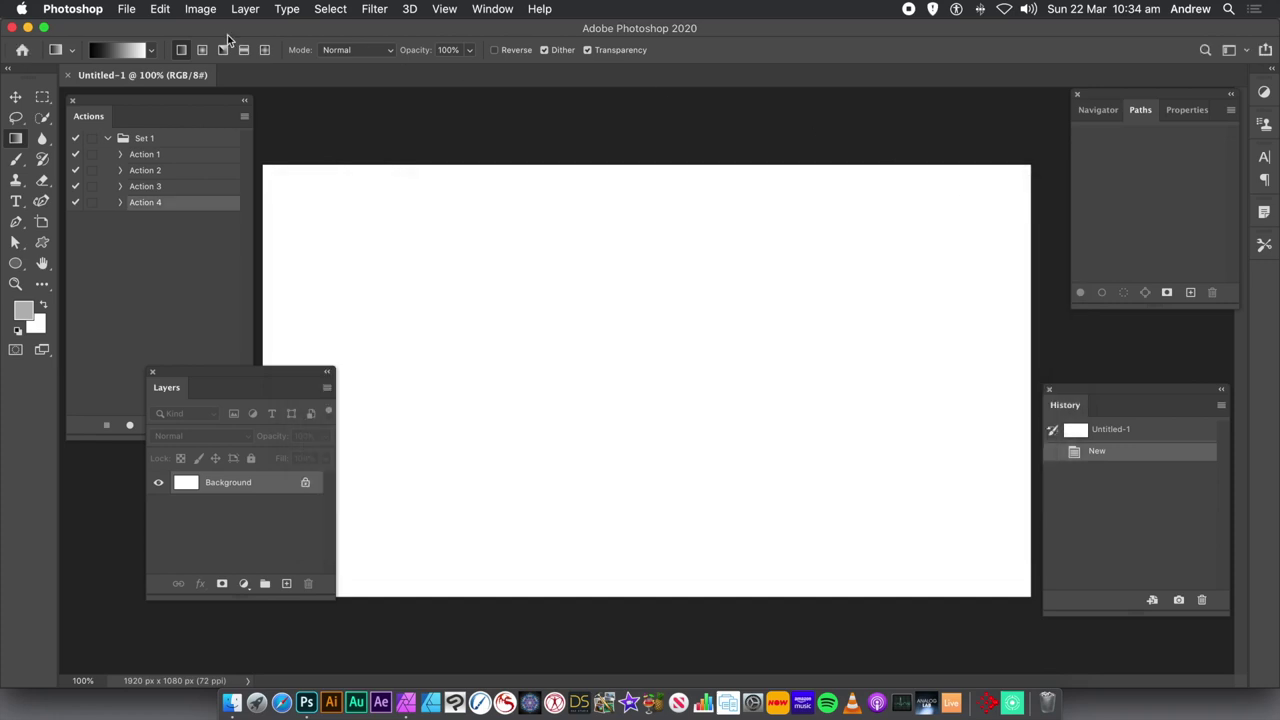
left_click(69, 9)
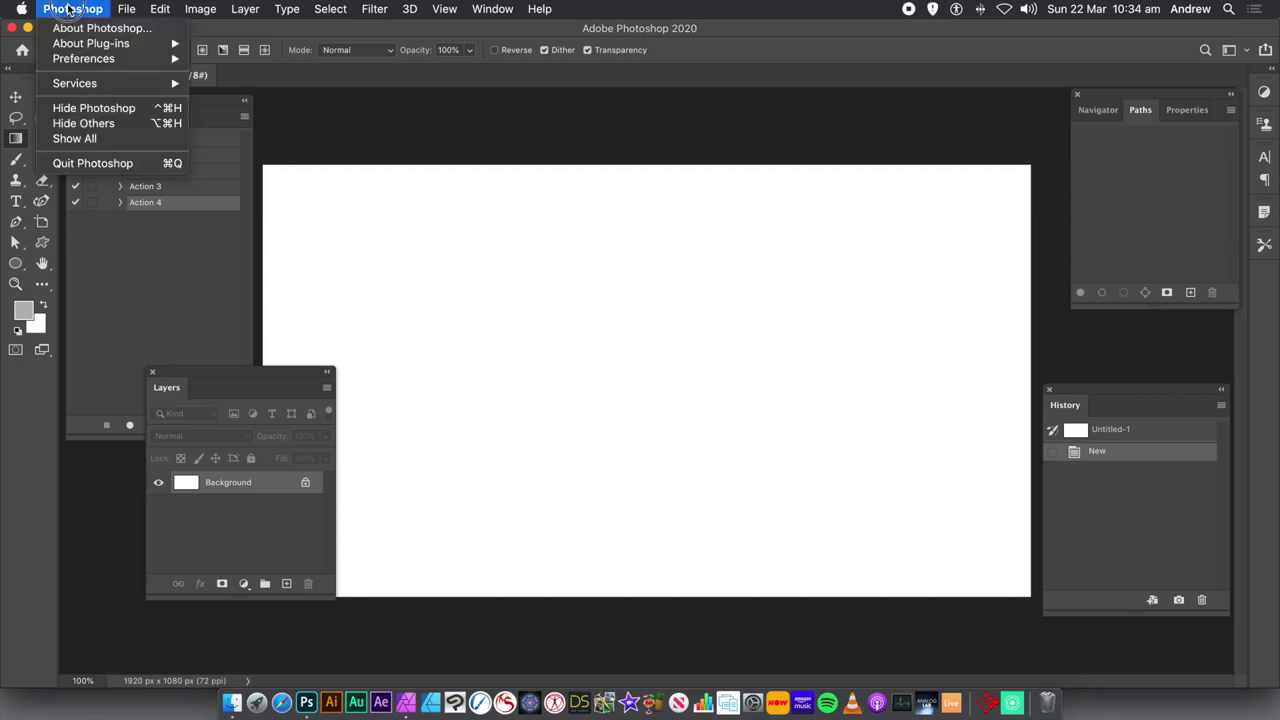
Step: Hide Photoshop, spread out the pattern-1.psd and pattern-1.png desktop icons, then return to Photoshop
left_click(93, 110)
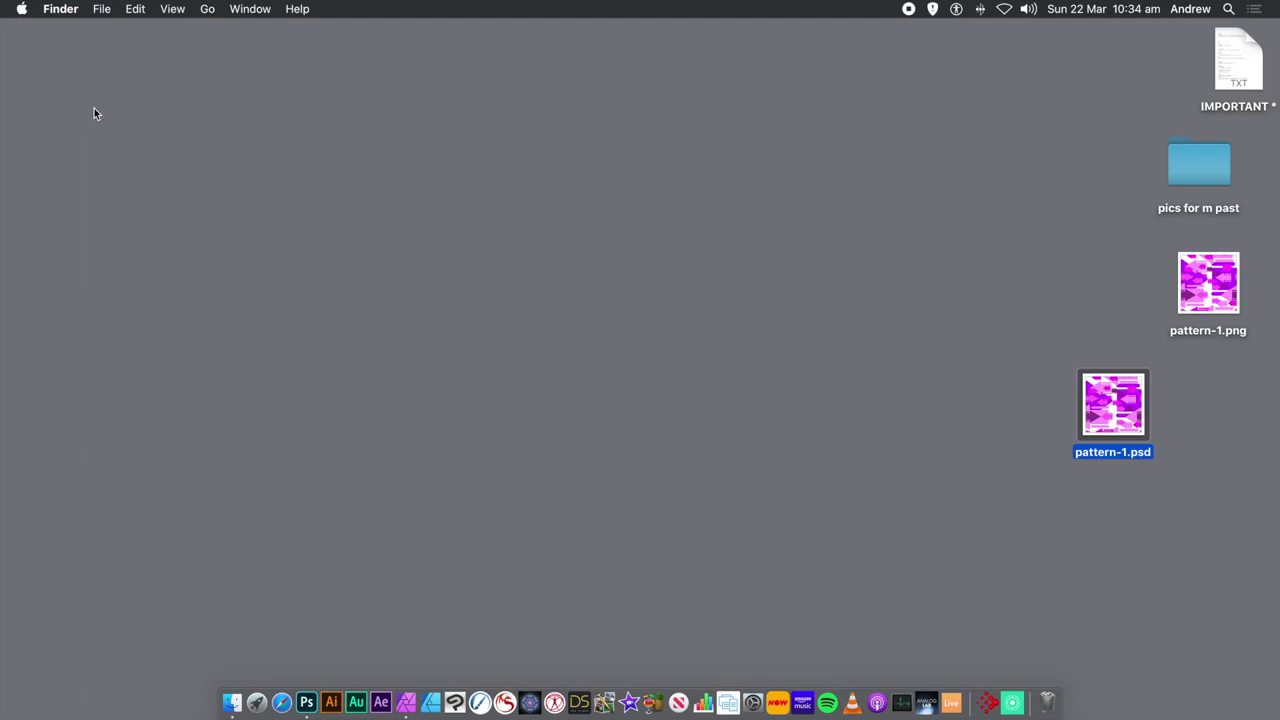
left_click_drag(1125, 392, 1185, 402)
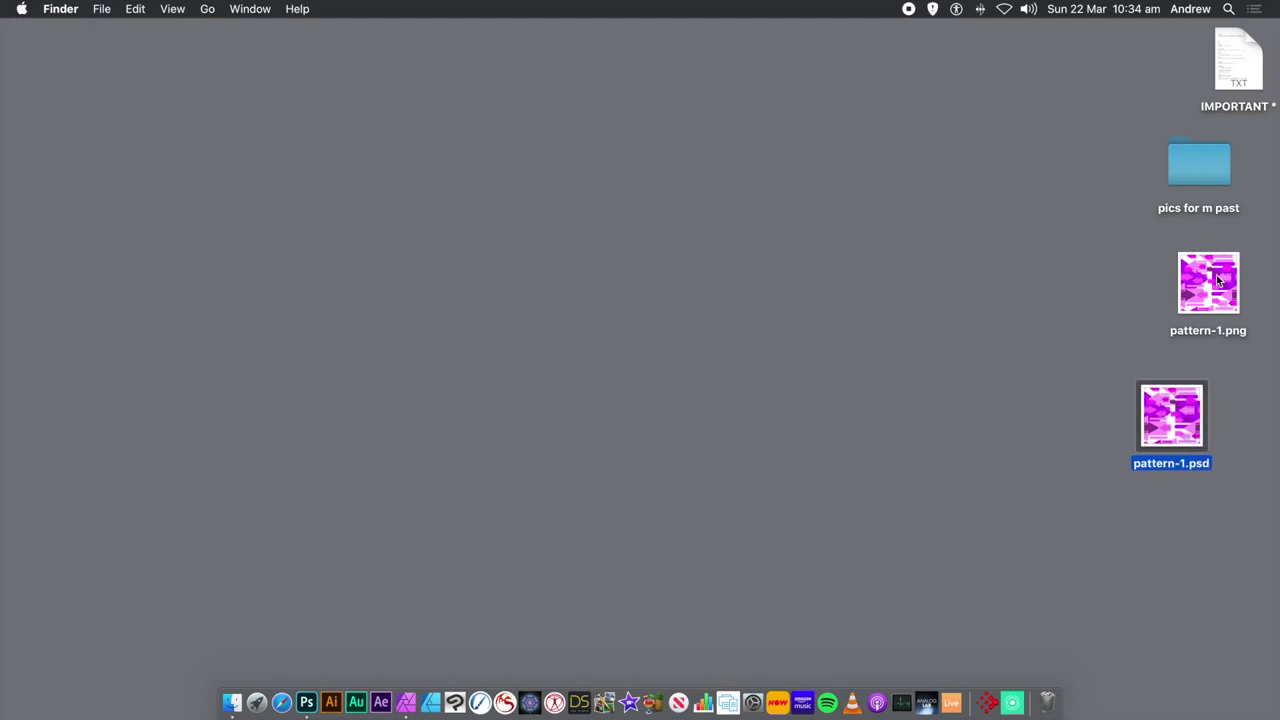
left_click_drag(1205, 287, 970, 328)
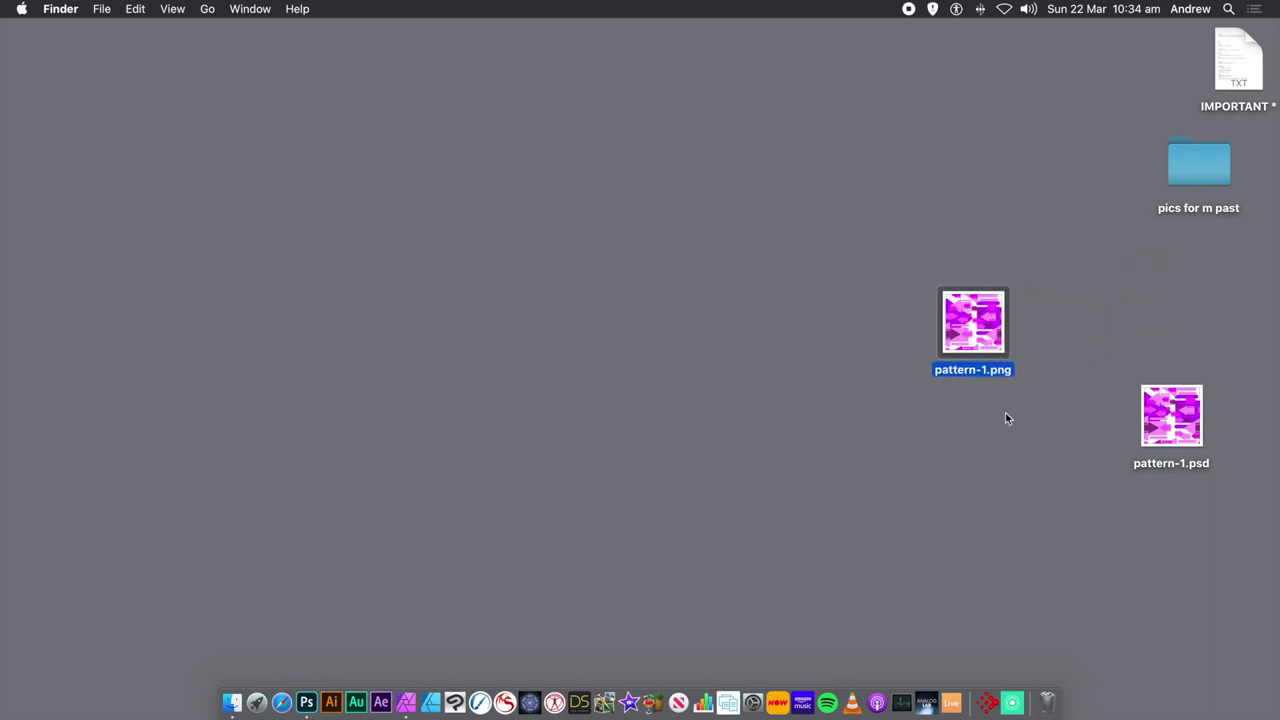
left_click(307, 704)
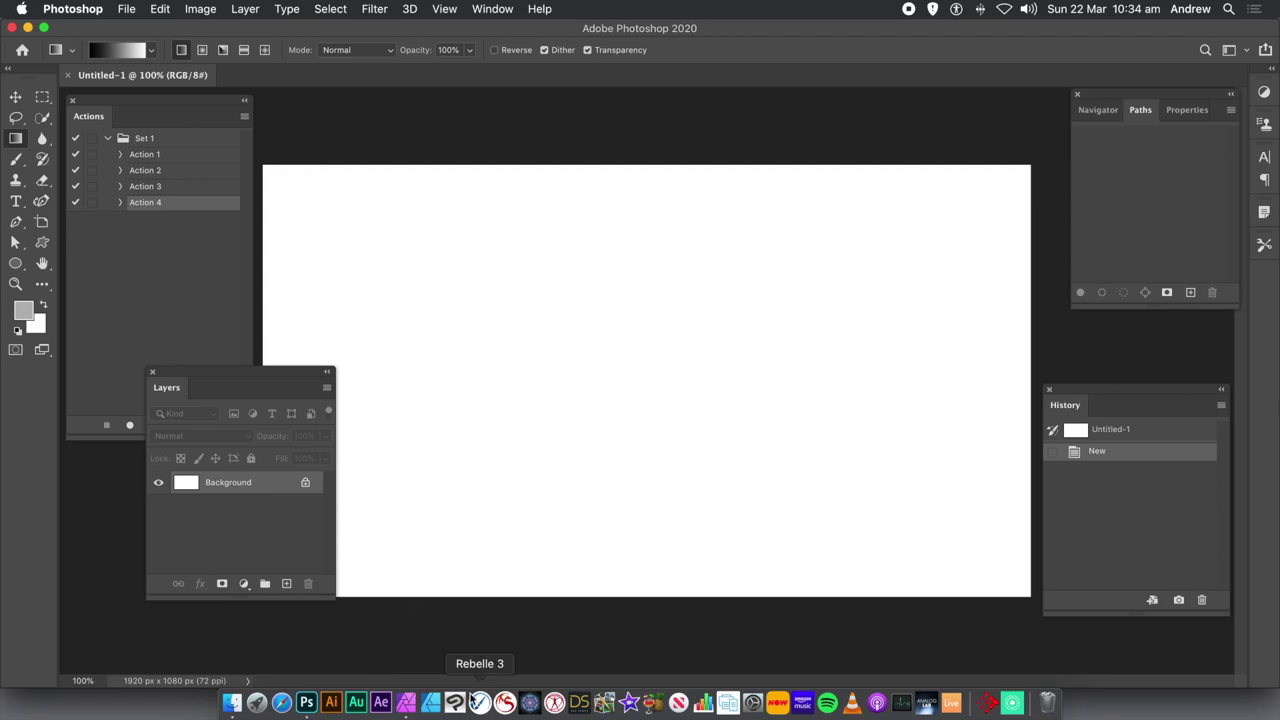
Step: Switch to Affinity Photo and add a new fill layer via Layer > New Fill Layer
left_click(404, 707)
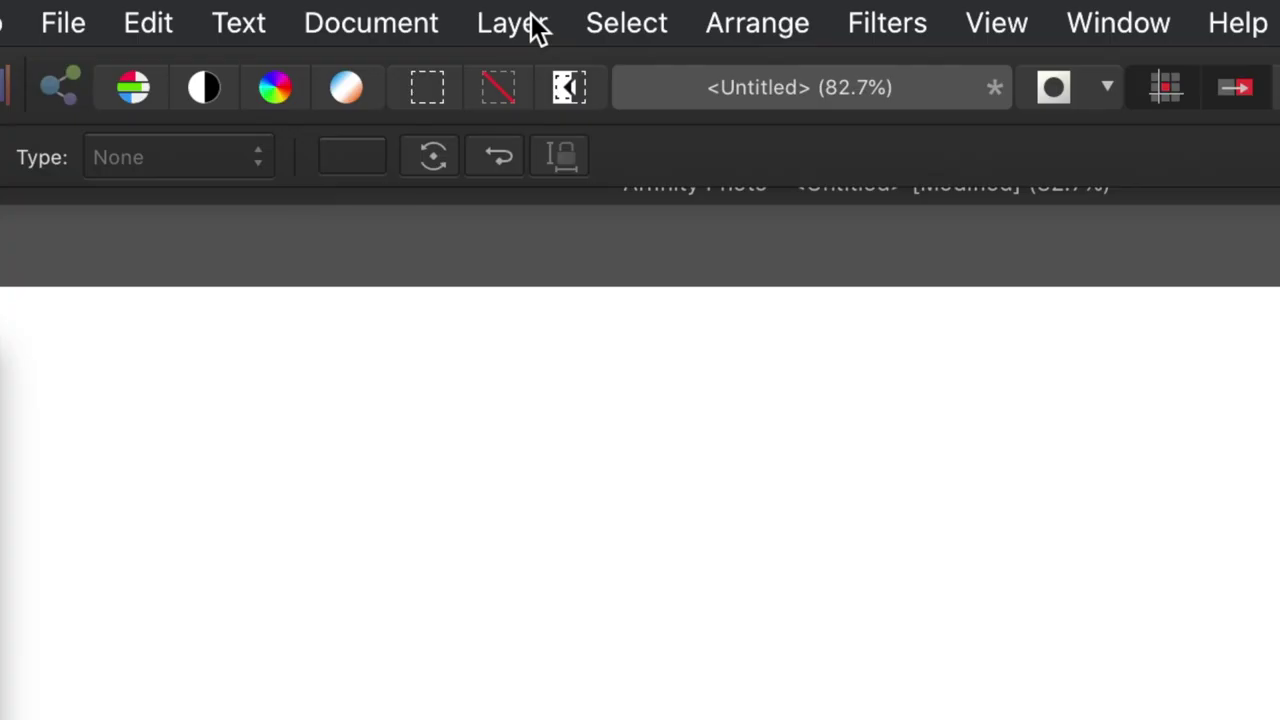
left_click(329, 9)
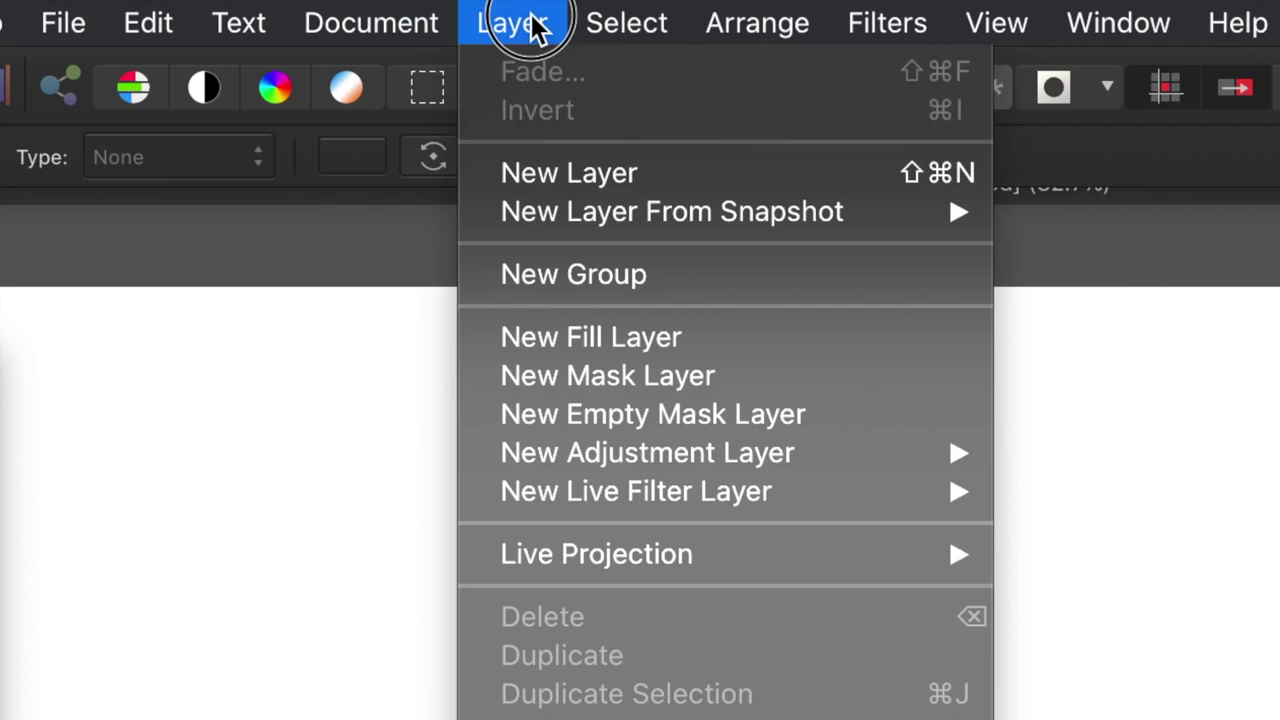
left_click(620, 340)
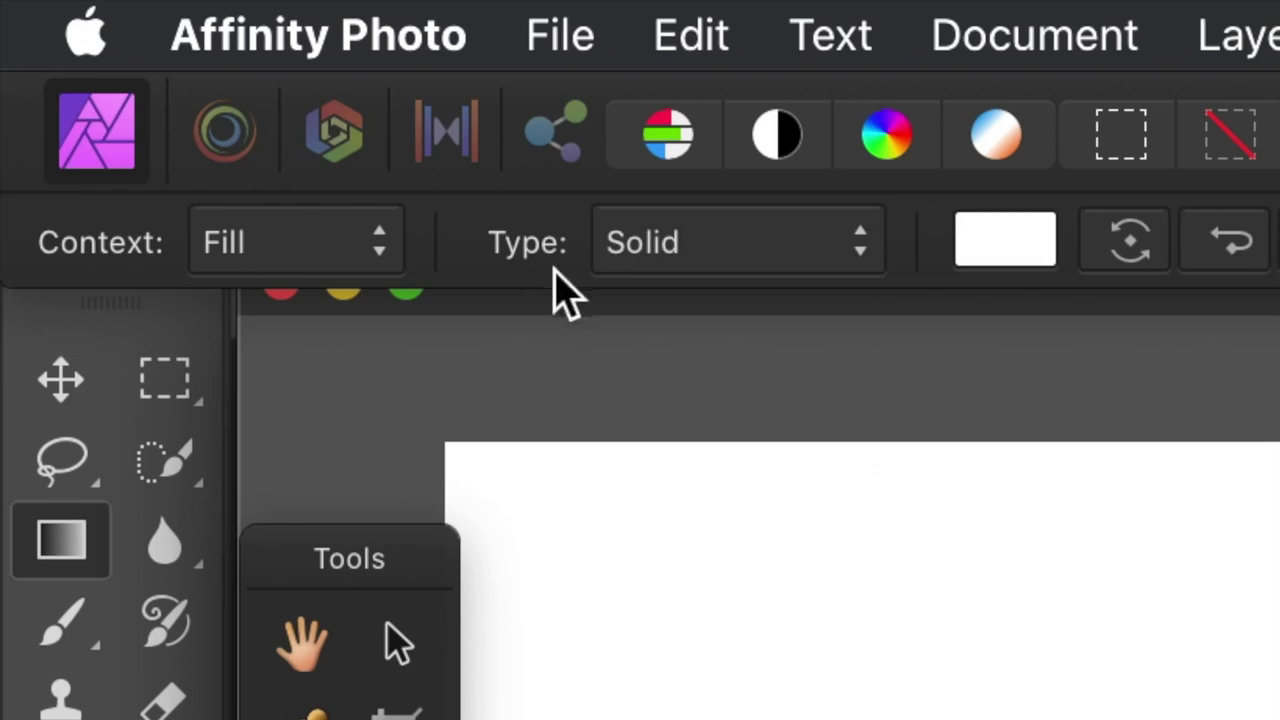
Step: Change the fill type to Bitmap and load pattern-1.png from the Desktop as the tile
left_click(655, 260)
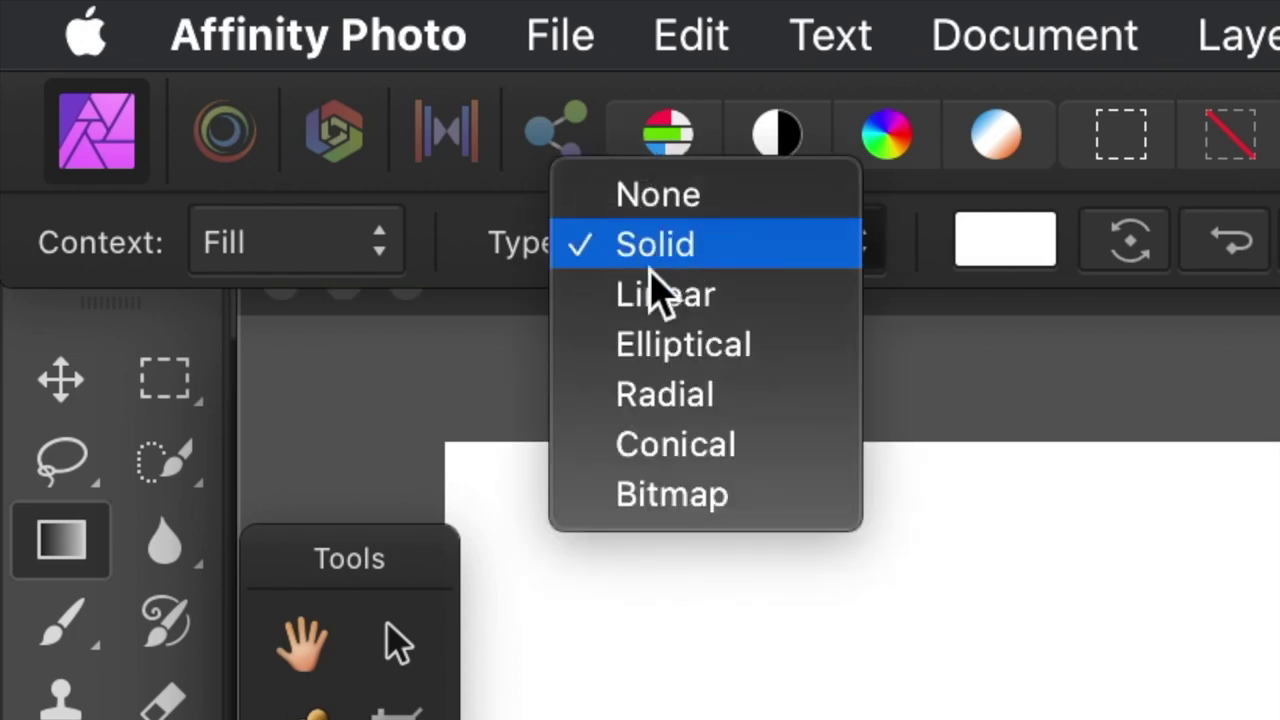
left_click(712, 499)
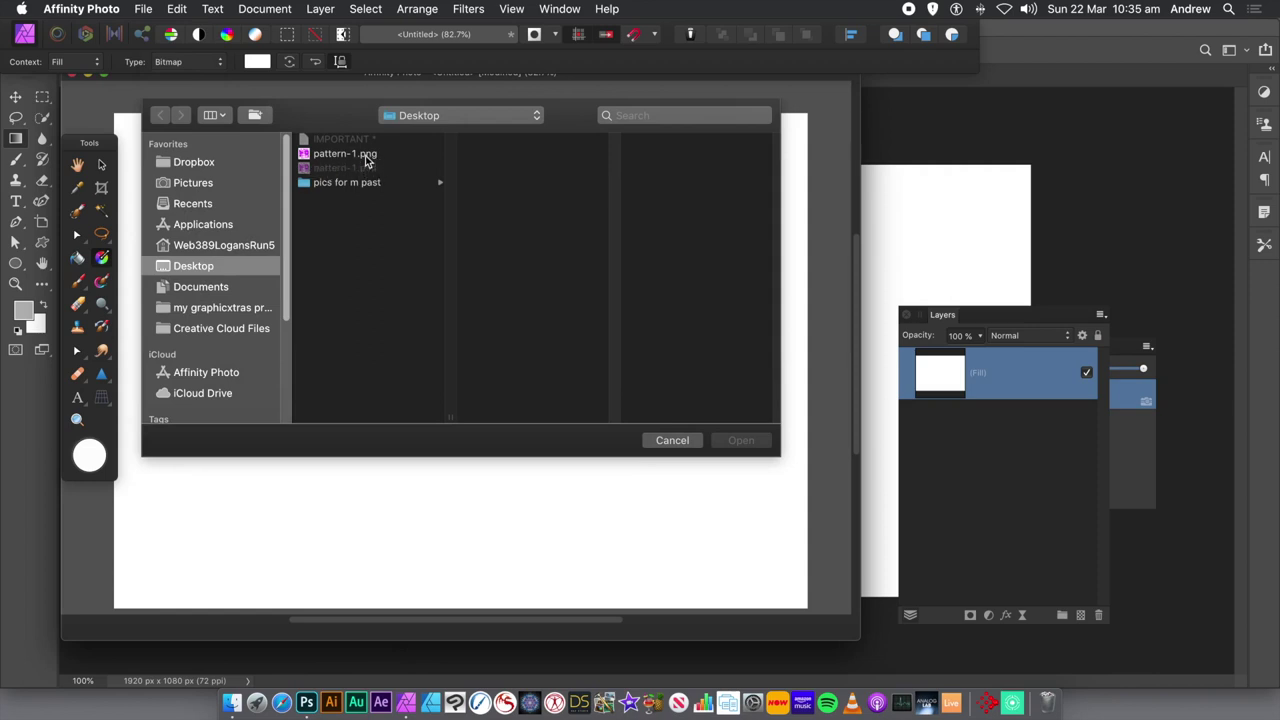
left_click(359, 155)
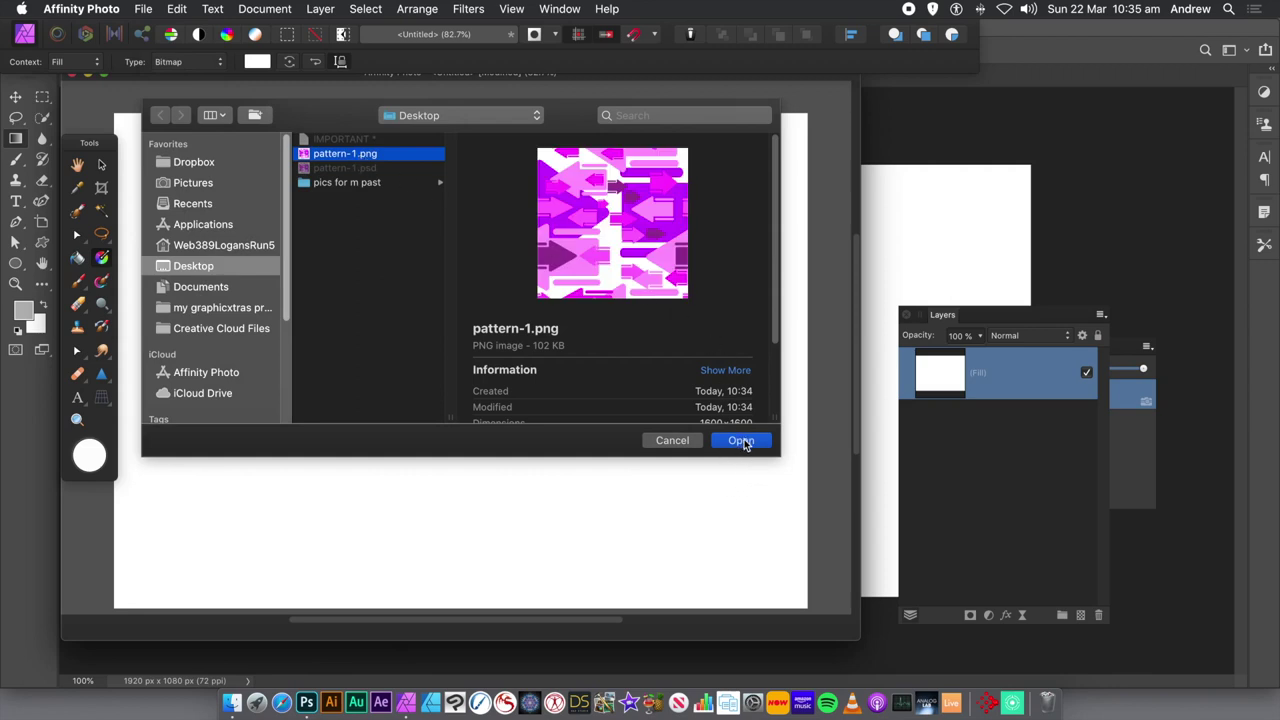
left_click(741, 440)
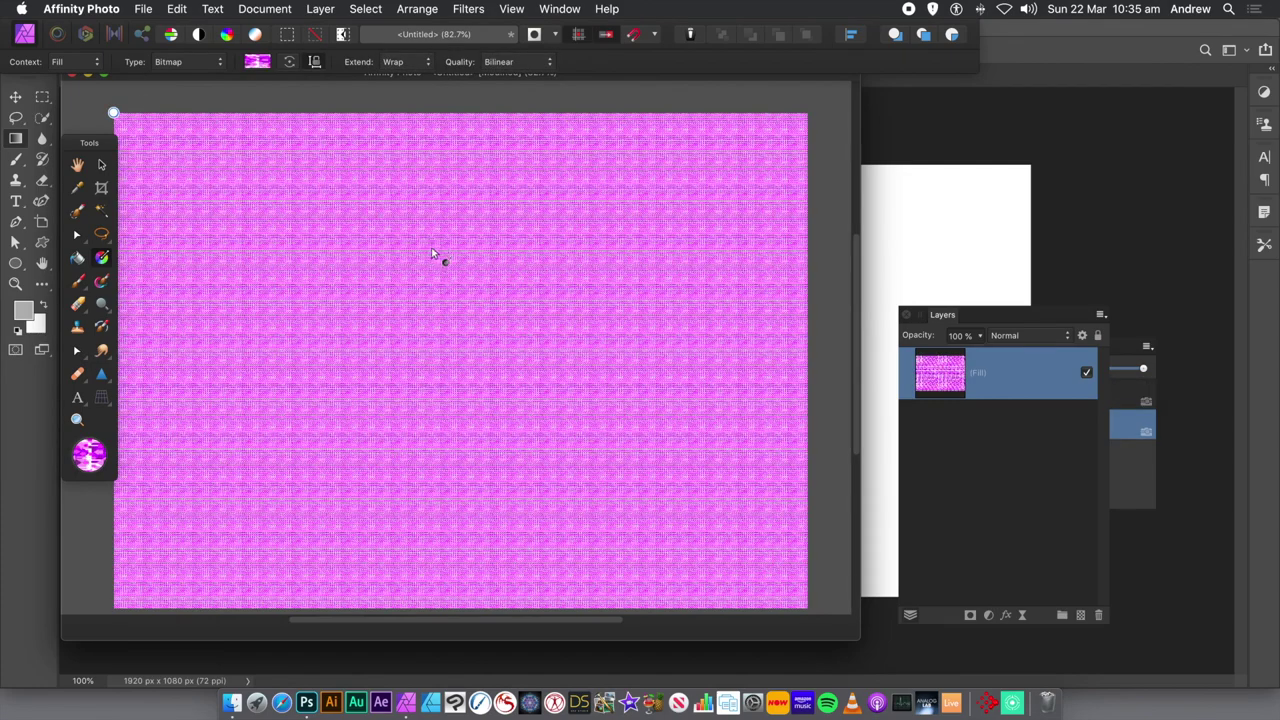
Step: Drag the fill handles to enlarge the arrow pattern and angle it diagonally
left_click_drag(459, 275, 221, 193)
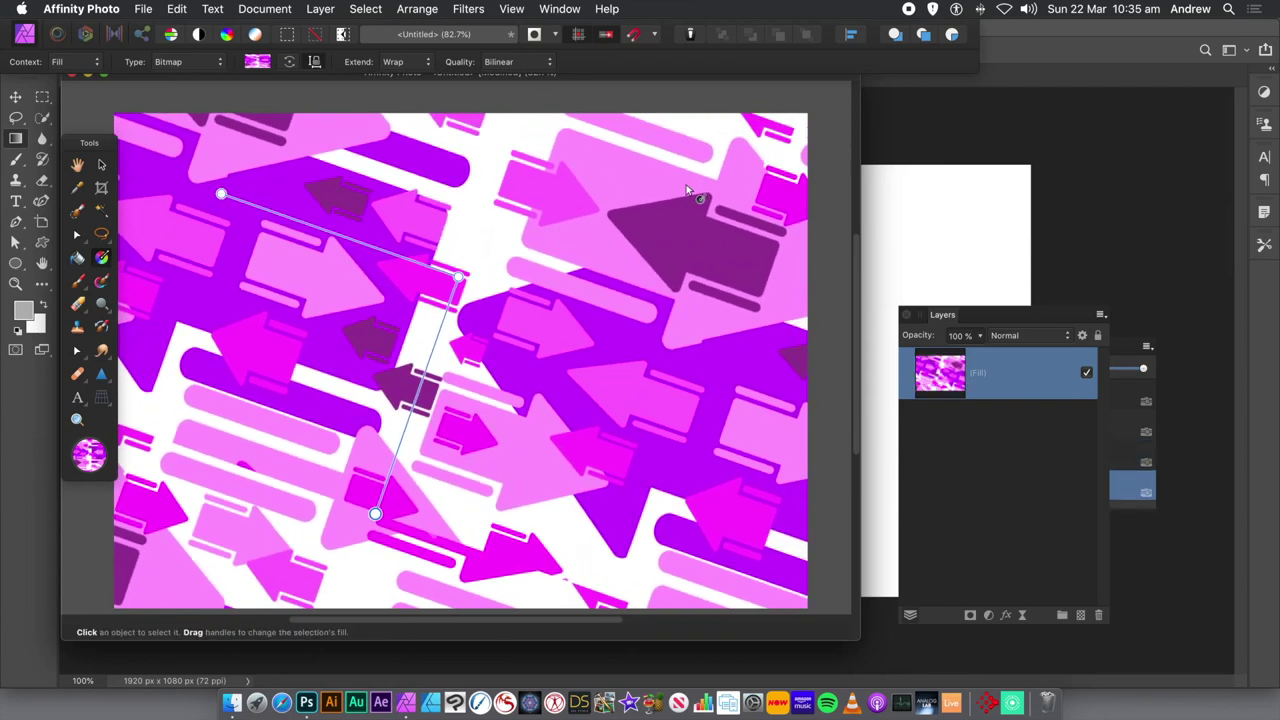